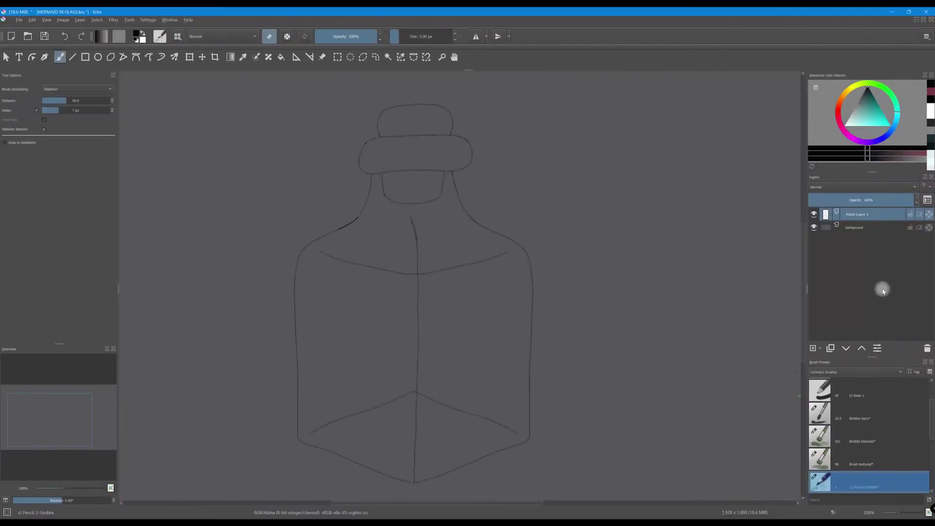
- Rename the sketch layer "bottle" and lower its opacity to 46%
{"action": "double_click", "coordinate": [859, 218]}
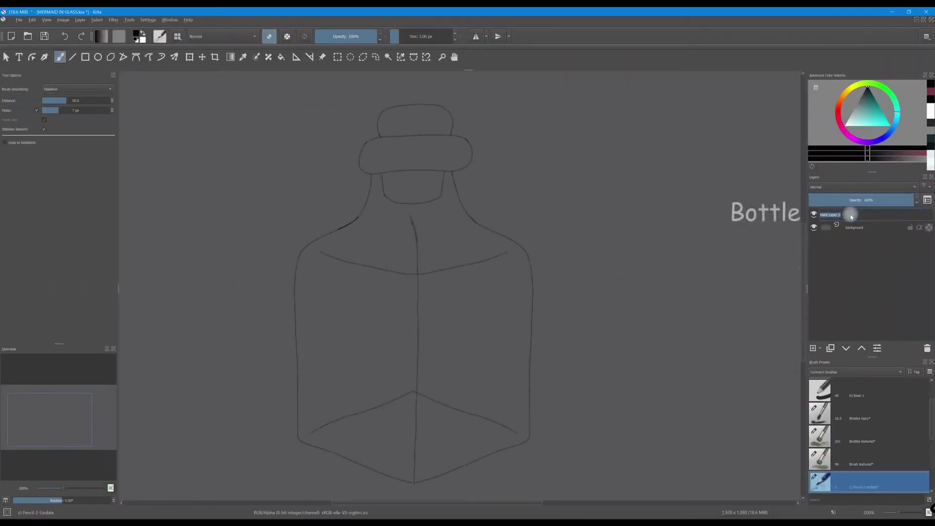
{"action": "type", "text": "bottl"}
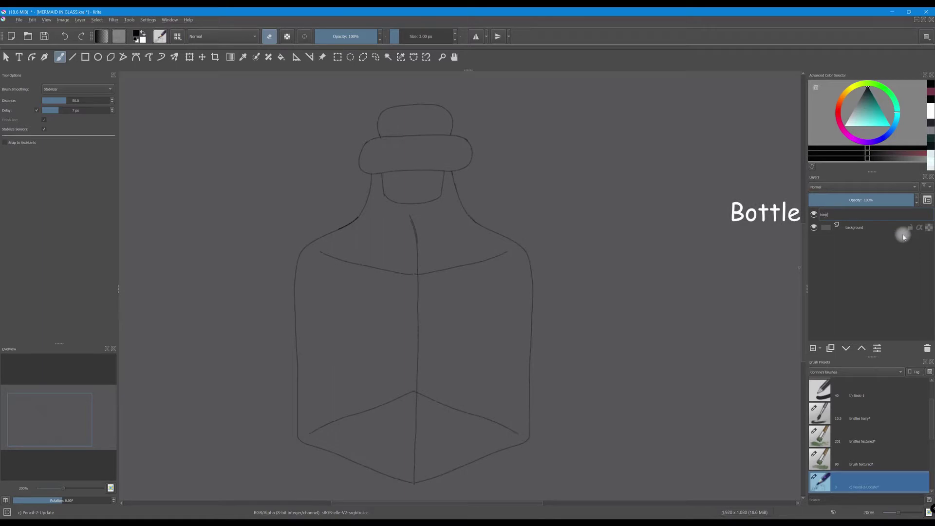
{"action": "type", "text": "e"}
{"action": "key", "text": "Return"}
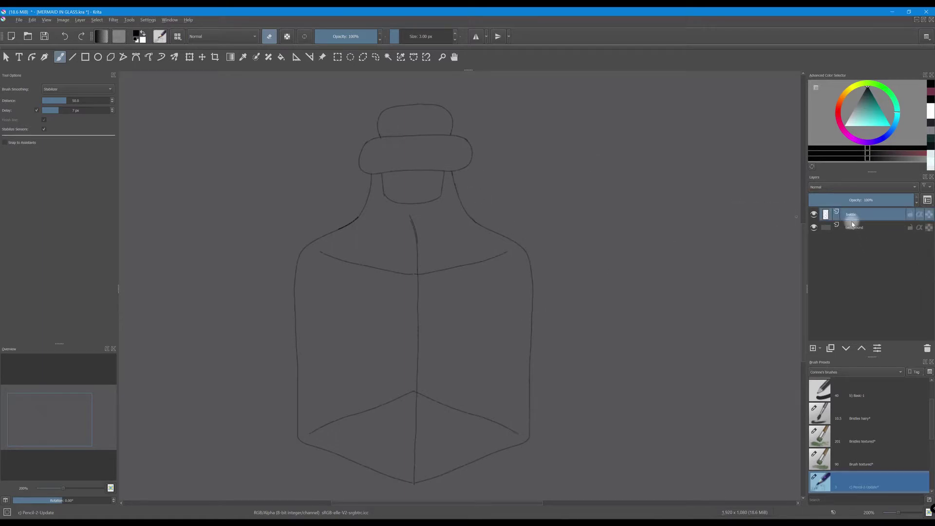
{"action": "left_click_drag", "start_coordinate": [899, 200], "coordinate": [861, 199]}
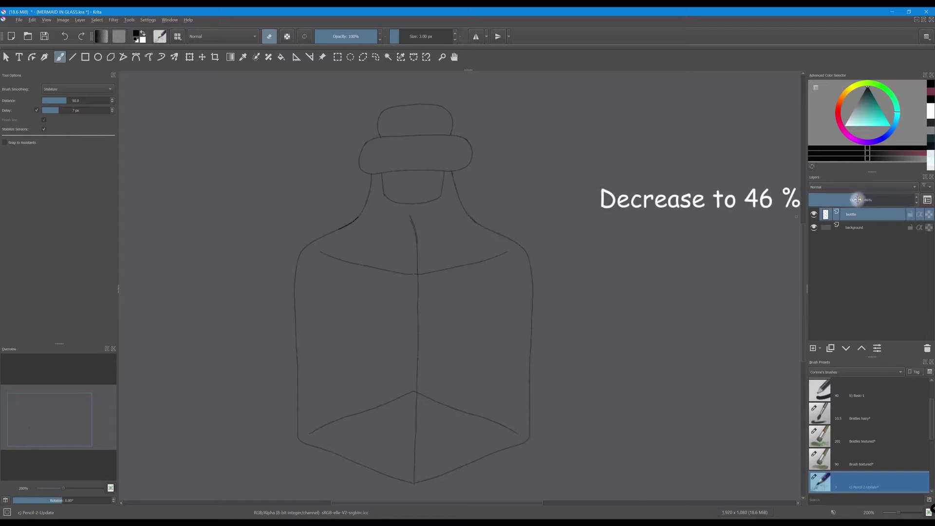
- Add a new paint layer and set up the Airbrush linear brush in white at 25% opacity and 59.61 px
{"action": "left_click", "coordinate": [813, 348]}
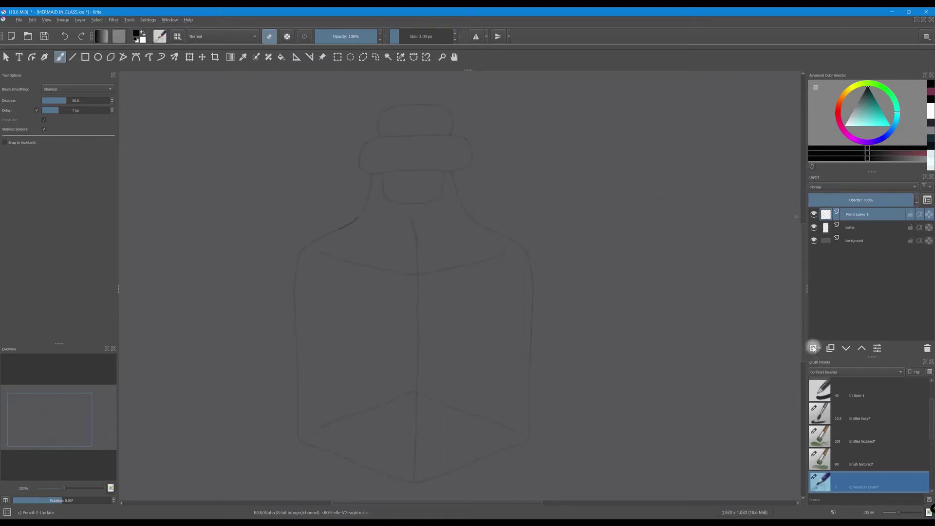
{"action": "left_click", "coordinate": [177, 37]}
{"action": "left_click", "coordinate": [220, 99]}
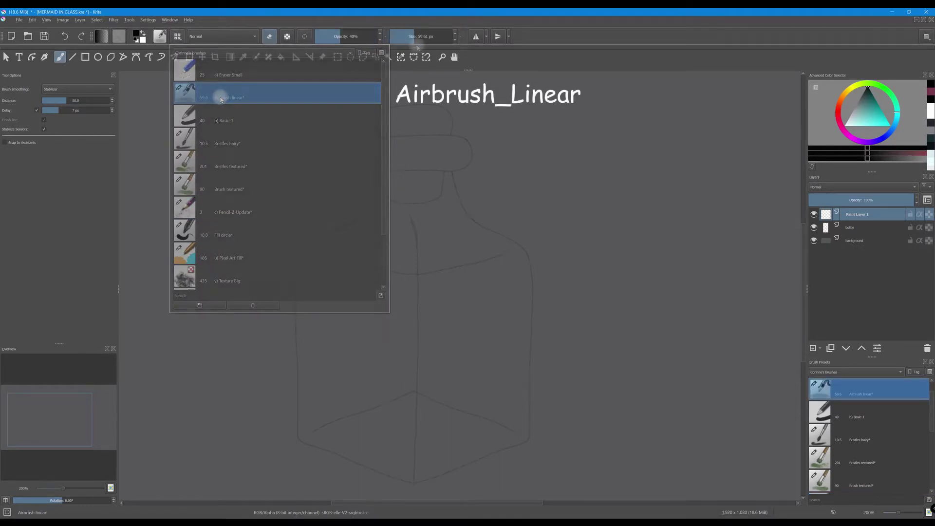
{"action": "left_click_drag", "start_coordinate": [341, 37], "coordinate": [333, 41]}
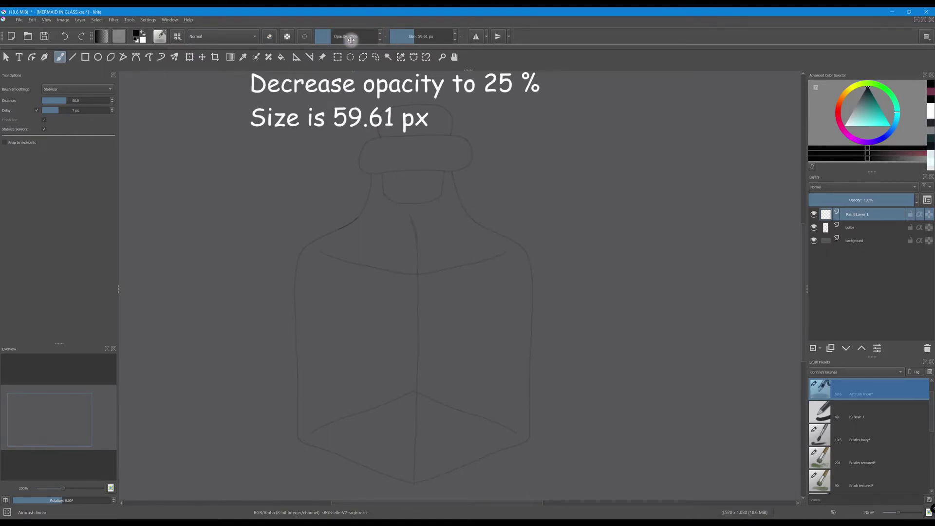
{"action": "key", "text": "x"}
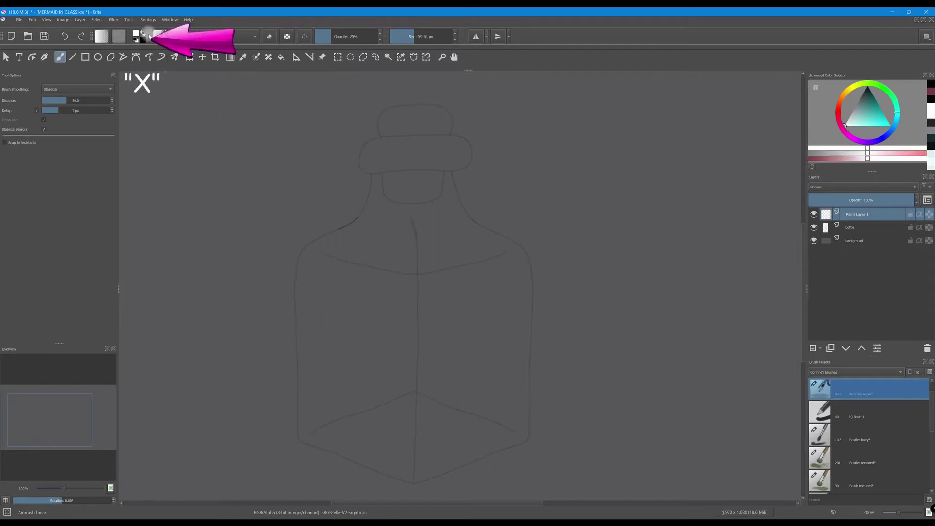
- Test the airbrush on empty canvas, reduce the brush opacity to 15%, and undo the test strokes
{"action": "mouse_move", "coordinate": [176, 130]}
{"action": "left_mouse_down"}
{"action": "mouse_move", "coordinate": [188, 161]}
{"action": "mouse_move", "coordinate": [216, 125]}
{"action": "mouse_move", "coordinate": [185, 176]}
{"action": "mouse_move", "coordinate": [212, 122]}
{"action": "mouse_move", "coordinate": [206, 130]}
{"action": "mouse_move", "coordinate": [325, 38]}
{"action": "mouse_move", "coordinate": [204, 180]}
{"action": "mouse_move", "coordinate": [234, 143]}
{"action": "left_mouse_up"}
{"action": "left_click", "coordinate": [324, 36]}
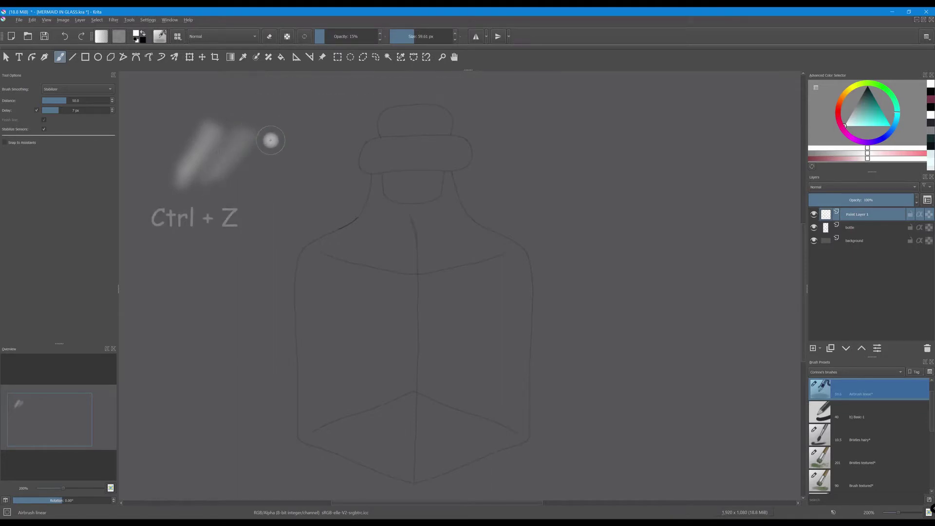
{"action": "key", "text": "ctrl+z"}
{"action": "key", "text": "ctrl+z"}
{"action": "key", "text": "ctrl+z"}
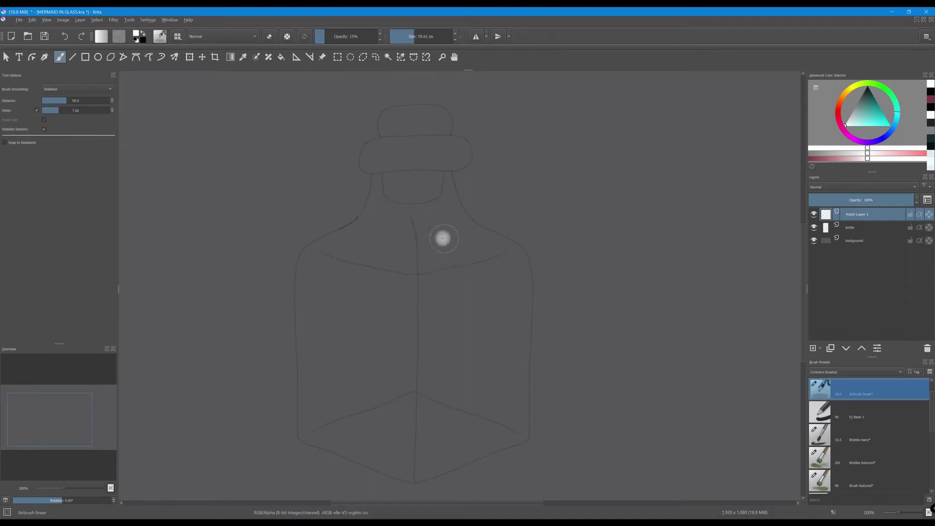
- Airbrush a soft white highlight on the bottle's right shoulder, adding small accents on both sides of it with a 32.87 px brush
{"action": "mouse_move", "coordinate": [431, 242]}
{"action": "left_mouse_down"}
{"action": "mouse_move", "coordinate": [449, 234]}
{"action": "mouse_move", "coordinate": [435, 244]}
{"action": "mouse_move", "coordinate": [468, 248]}
{"action": "mouse_move", "coordinate": [441, 251]}
{"action": "mouse_move", "coordinate": [482, 244]}
{"action": "mouse_move", "coordinate": [456, 227]}
{"action": "left_mouse_up"}
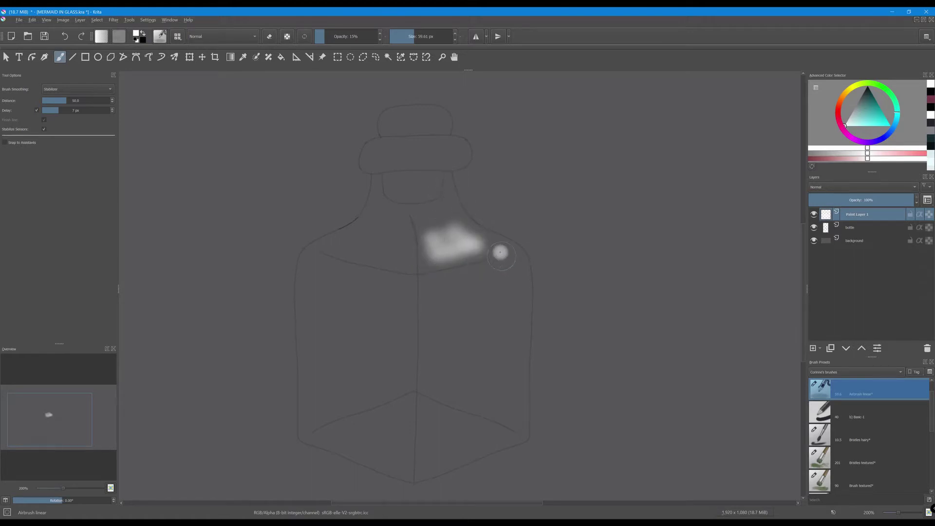
{"action": "left_click_drag", "start_coordinate": [412, 39], "coordinate": [396, 38]}
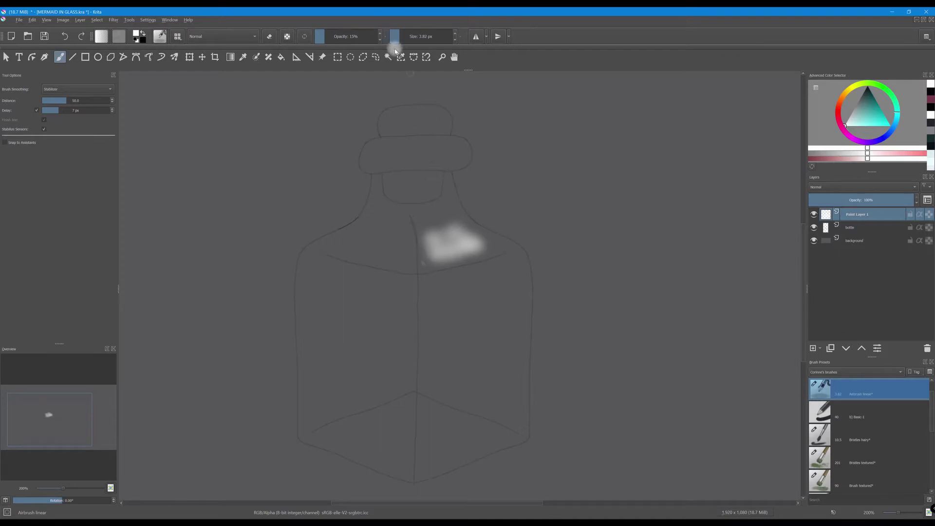
{"action": "left_click", "coordinate": [408, 36]}
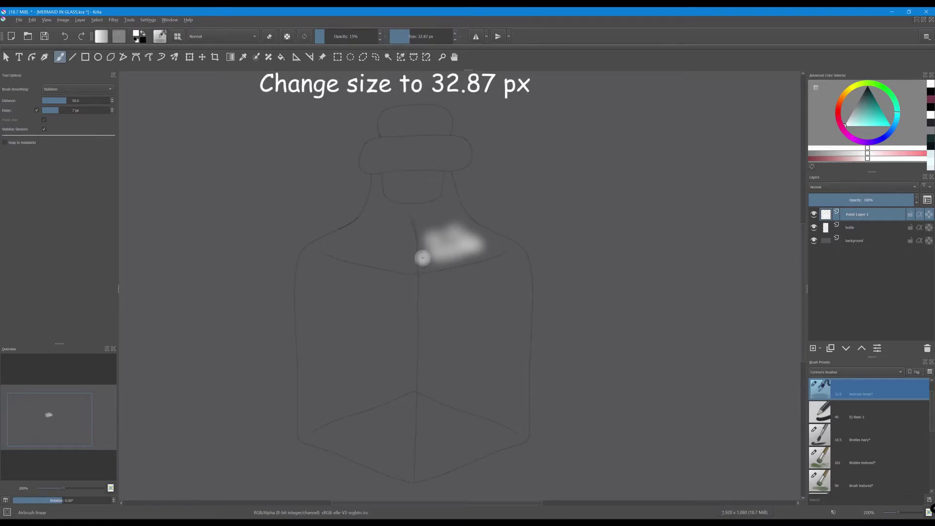
{"action": "left_click_drag", "start_coordinate": [423, 258], "coordinate": [420, 253]}
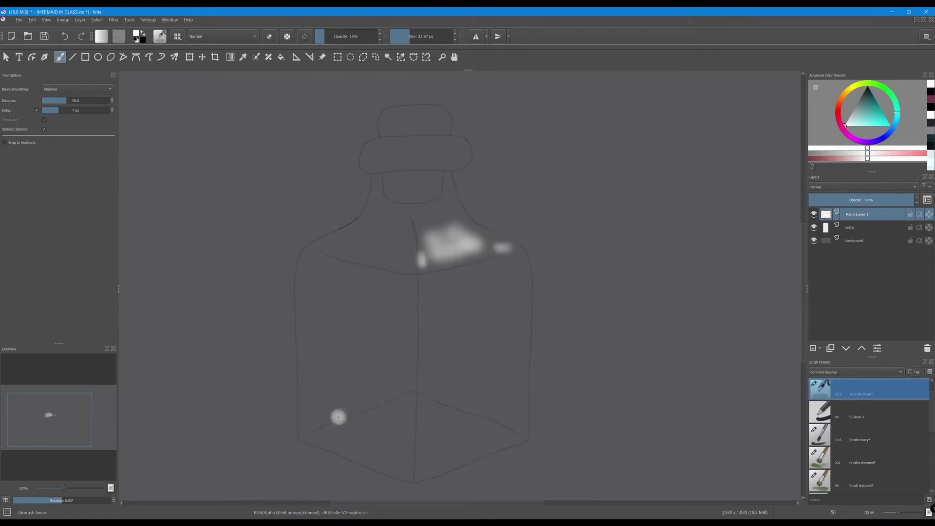
- Airbrush white highlights just above both rear edges of the bottle's base and a short one near the lower left corner
{"action": "left_click_drag", "start_coordinate": [332, 409], "coordinate": [373, 390]}
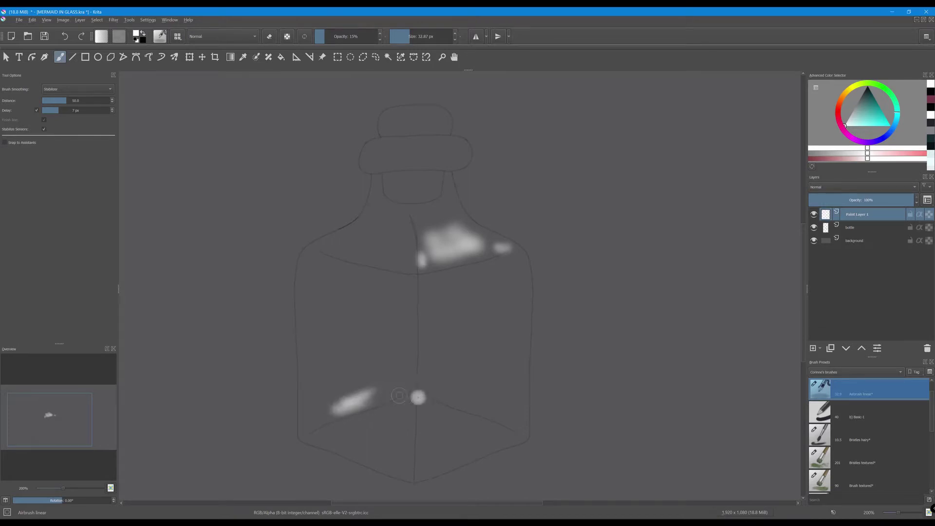
{"action": "left_click_drag", "start_coordinate": [444, 398], "coordinate": [472, 408]}
{"action": "left_click", "coordinate": [427, 427]}
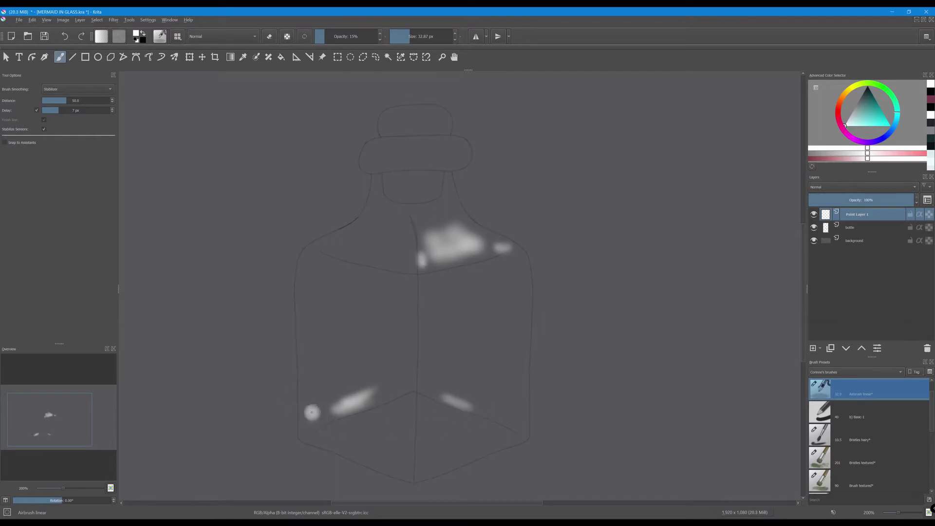
{"action": "left_click_drag", "start_coordinate": [315, 407], "coordinate": [327, 416]}
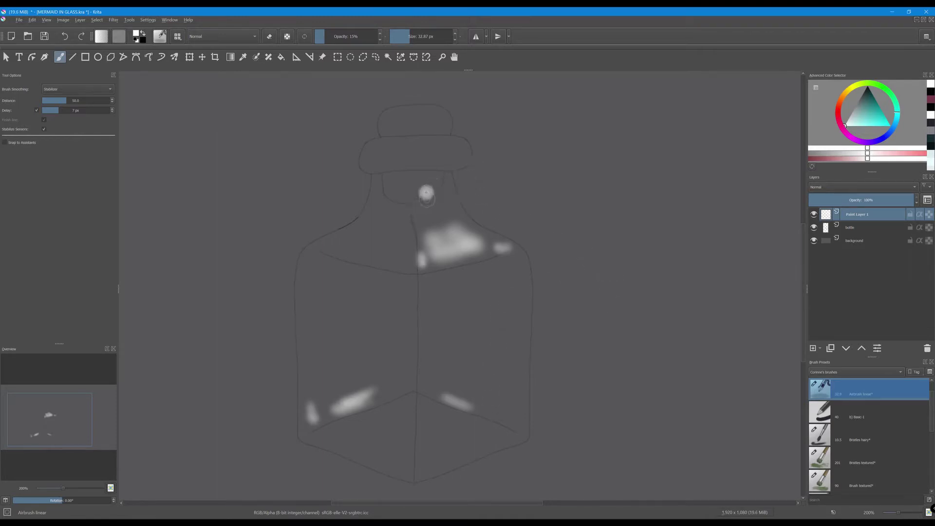
- Airbrush a curved highlight down the right of the bottle's neck, with thin lines beside it using a 6.60 px brush
{"action": "mouse_move", "coordinate": [427, 193]}
{"action": "left_mouse_down"}
{"action": "mouse_move", "coordinate": [432, 172]}
{"action": "mouse_move", "coordinate": [436, 211]}
{"action": "mouse_move", "coordinate": [428, 176]}
{"action": "mouse_move", "coordinate": [438, 211]}
{"action": "mouse_move", "coordinate": [435, 174]}
{"action": "mouse_move", "coordinate": [446, 211]}
{"action": "mouse_move", "coordinate": [438, 169]}
{"action": "mouse_move", "coordinate": [453, 209]}
{"action": "mouse_move", "coordinate": [439, 190]}
{"action": "left_mouse_up"}
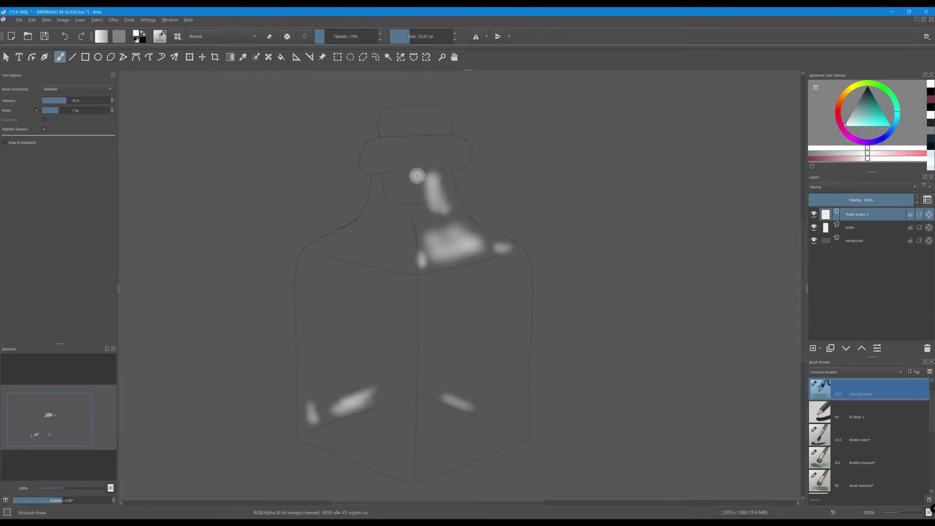
{"action": "key", "text": "bracketleft"}
{"action": "key", "text": "bracketleft"}
{"action": "key", "text": "bracketleft"}
{"action": "key", "text": "bracketleft"}
{"action": "key", "text": "bracketleft"}
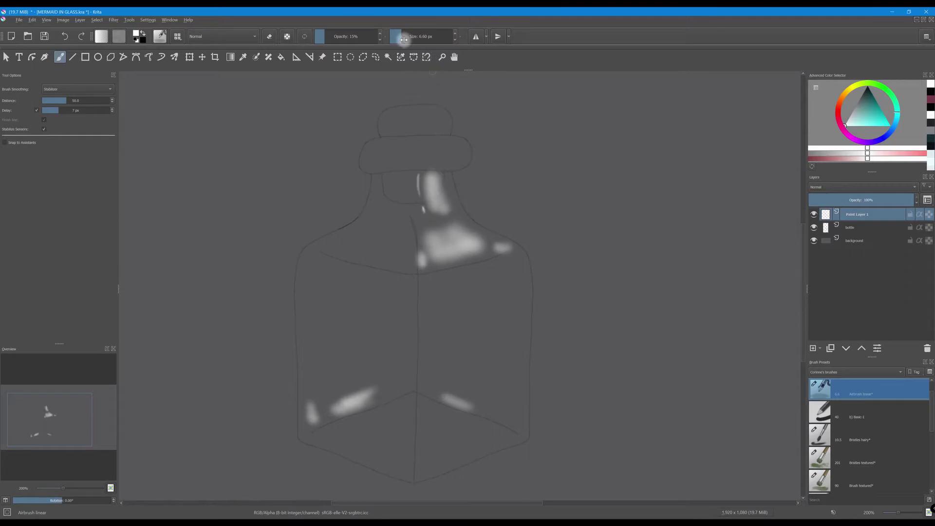
- Set the brush size to 35.33 px and airbrush highlights along the lip's upper edge and on the bottle's left shoulder
{"action": "left_click_drag", "start_coordinate": [404, 40], "coordinate": [415, 39]}
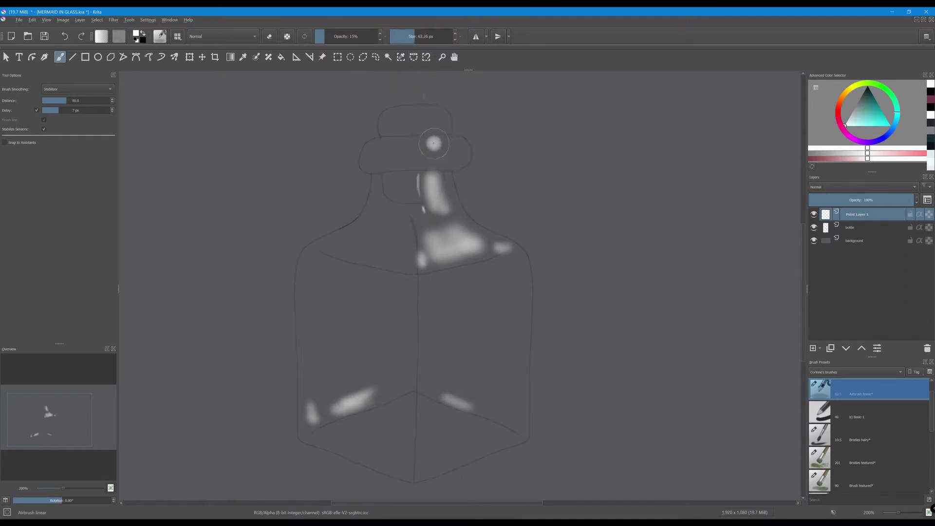
{"action": "left_click_drag", "start_coordinate": [435, 40], "coordinate": [409, 40]}
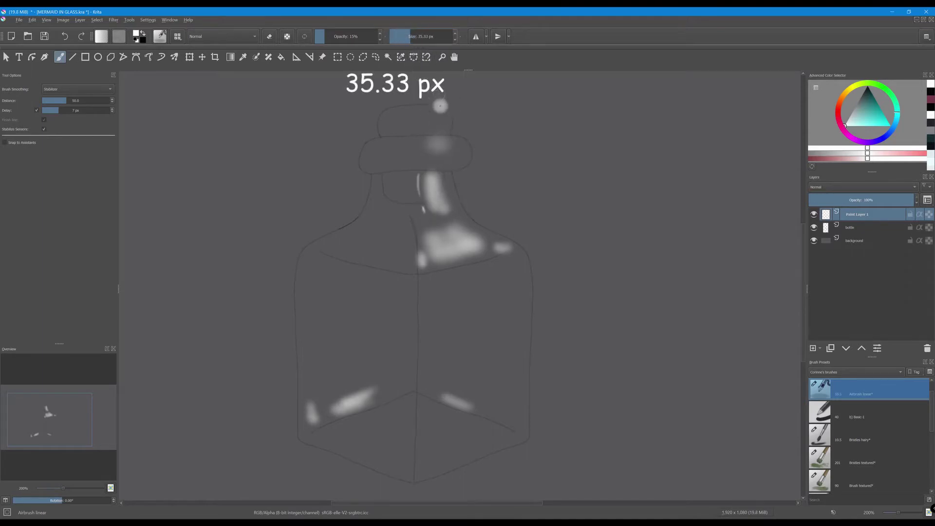
{"action": "left_click_drag", "start_coordinate": [452, 142], "coordinate": [428, 147]}
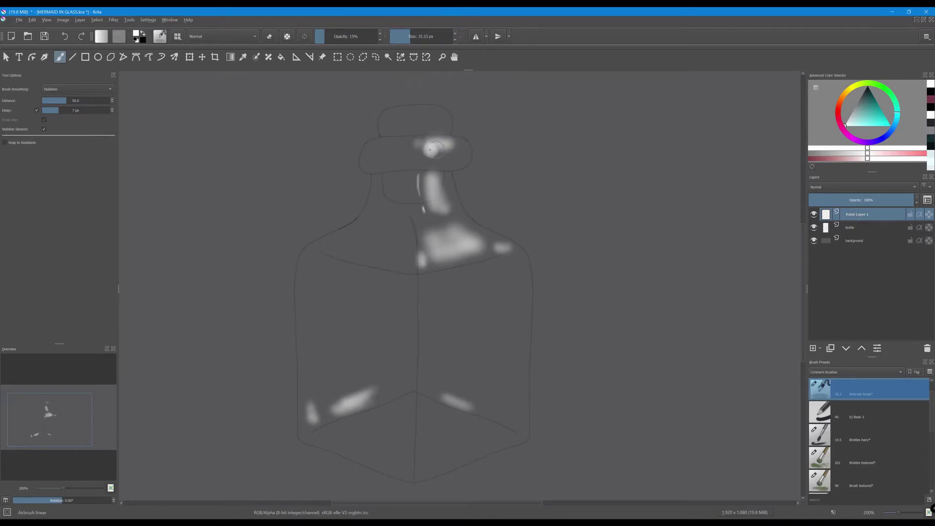
{"action": "left_click", "coordinate": [394, 145]}
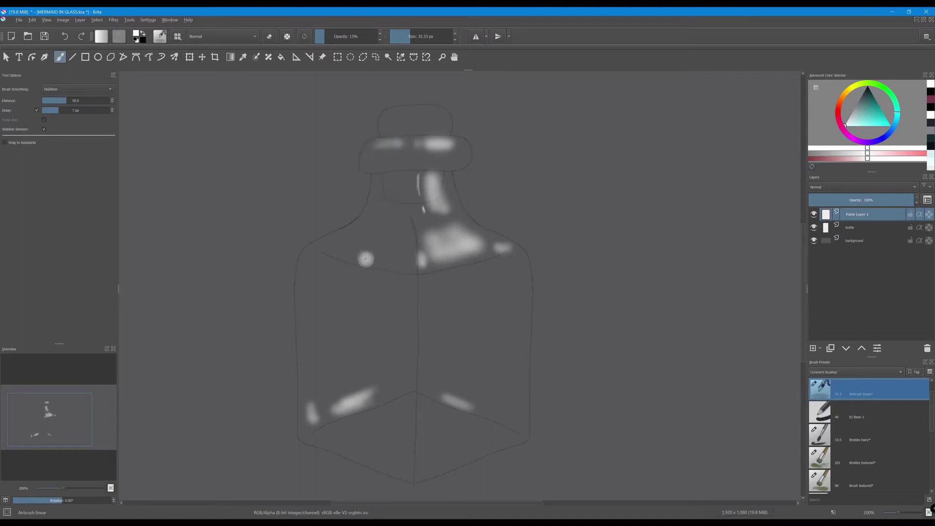
{"action": "mouse_move", "coordinate": [364, 260]}
{"action": "left_mouse_down"}
{"action": "mouse_move", "coordinate": [384, 260]}
{"action": "mouse_move", "coordinate": [365, 257]}
{"action": "mouse_move", "coordinate": [389, 264]}
{"action": "mouse_move", "coordinate": [351, 256]}
{"action": "mouse_move", "coordinate": [392, 265]}
{"action": "mouse_move", "coordinate": [346, 253]}
{"action": "left_mouse_up"}
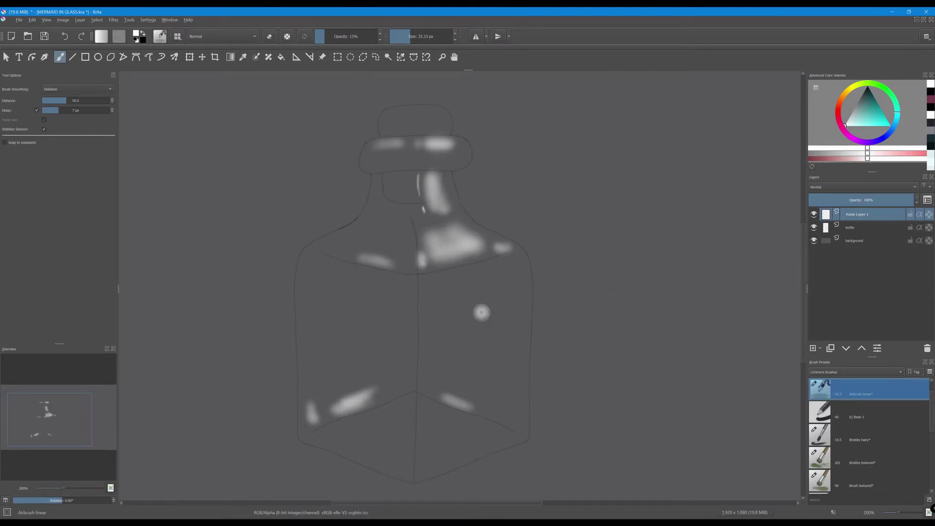
- Set the highlight layer's opacity to 95% and trim the left side of the right shoulder highlight with the brush erasing at 100% opacity
{"action": "left_click", "coordinate": [906, 201]}
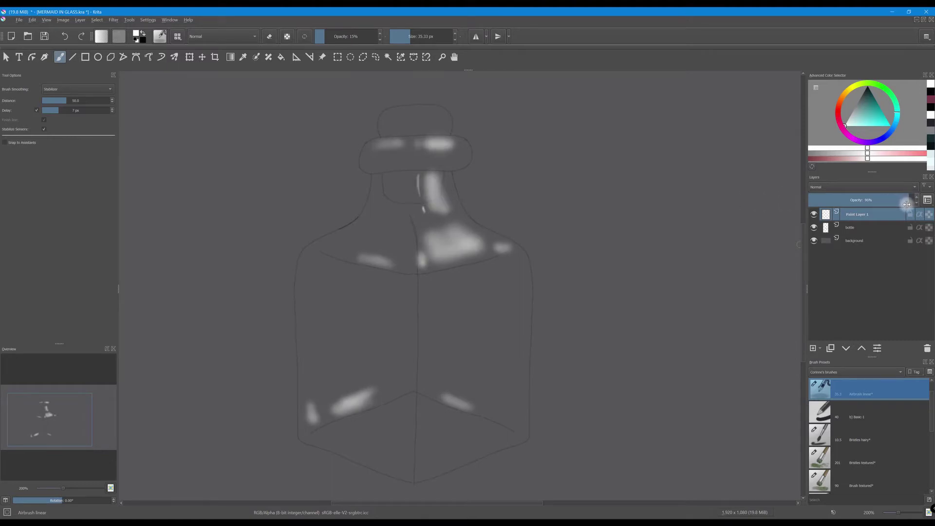
{"action": "left_click", "coordinate": [269, 36]}
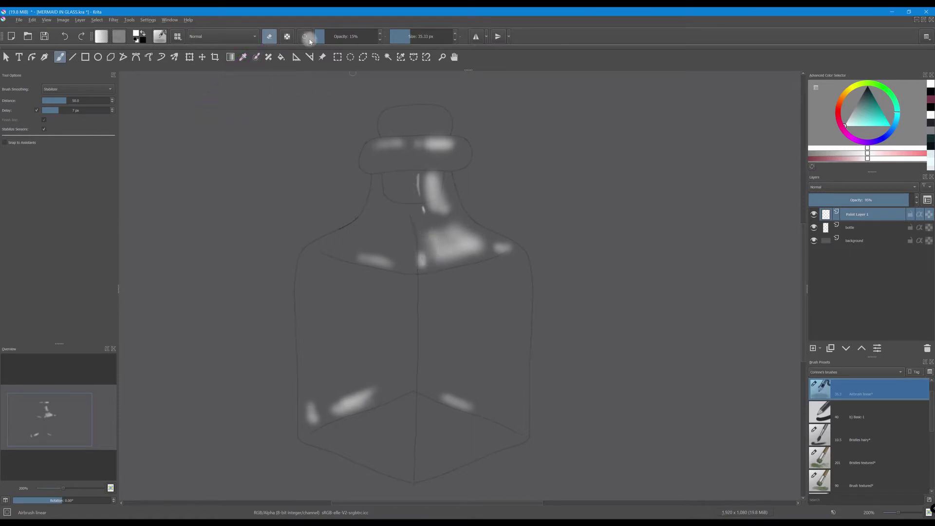
{"action": "left_click_drag", "start_coordinate": [316, 37], "coordinate": [380, 37]}
{"action": "left_click_drag", "start_coordinate": [423, 234], "coordinate": [434, 267]}
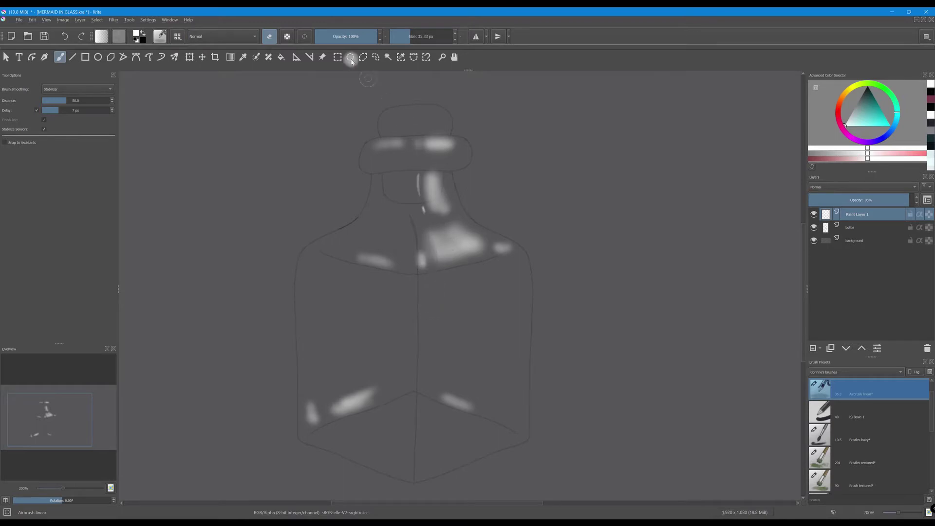
- Lower the eraser opacity to 57% and refine the edges of the shoulder, neck, lip and lower left highlights
{"action": "left_click_drag", "start_coordinate": [363, 37], "coordinate": [353, 39]}
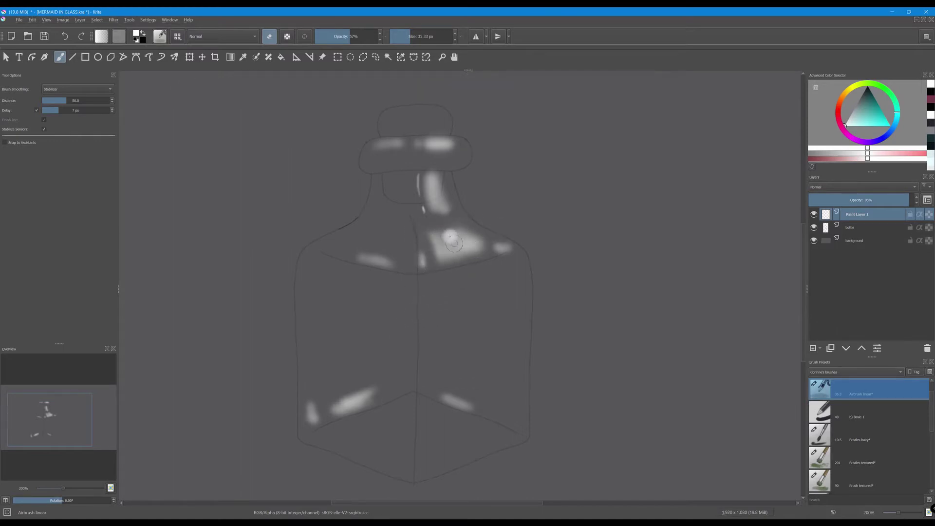
{"action": "left_click_drag", "start_coordinate": [450, 236], "coordinate": [431, 217]}
{"action": "mouse_move", "coordinate": [447, 170]}
{"action": "left_mouse_down"}
{"action": "mouse_move", "coordinate": [443, 198]}
{"action": "mouse_move", "coordinate": [459, 212]}
{"action": "left_mouse_up"}
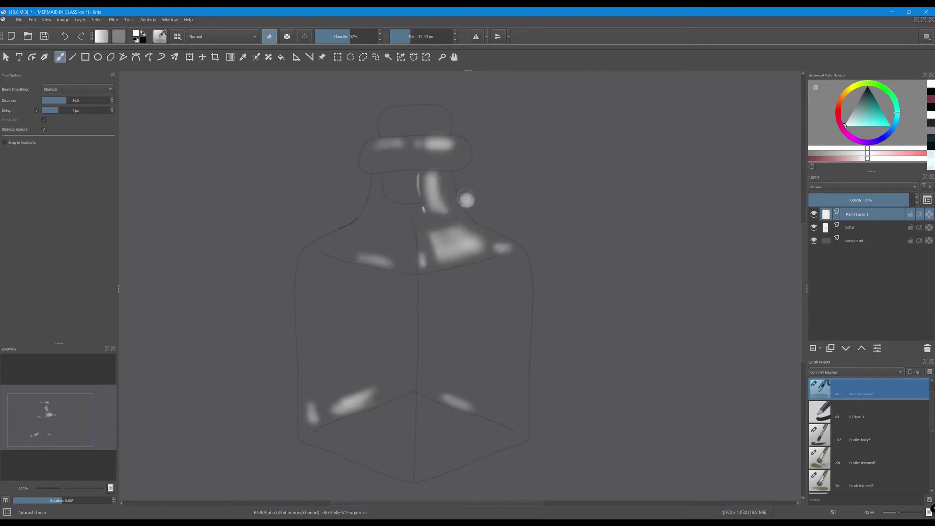
{"action": "left_click_drag", "start_coordinate": [459, 149], "coordinate": [406, 154]}
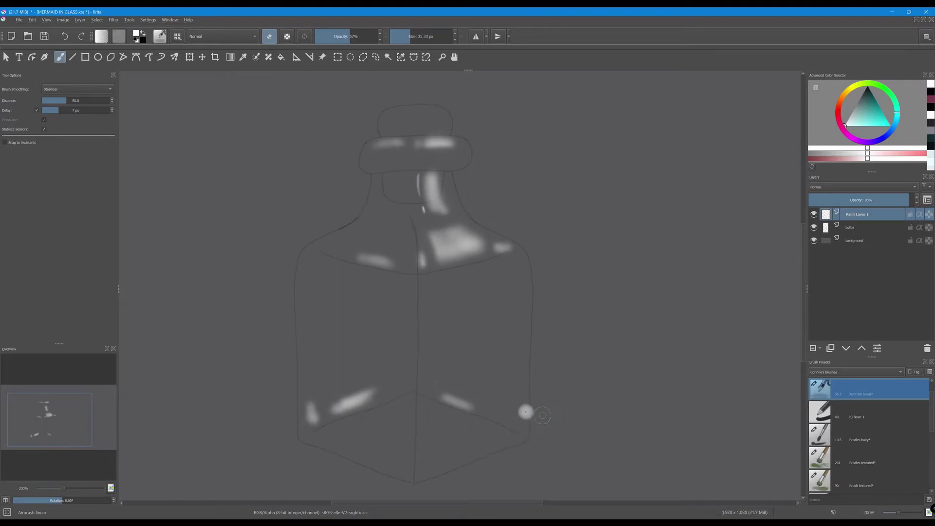
{"action": "left_click_drag", "start_coordinate": [313, 420], "coordinate": [317, 406]}
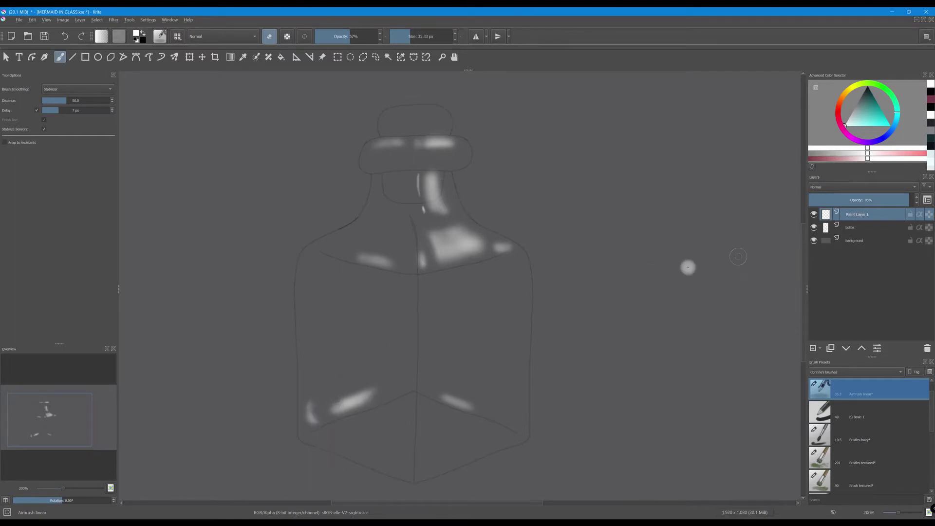
- Turn off erasing, set the brush opacity to 18%, and airbrush a long vertical highlight inside the bottle's left side
{"action": "left_click", "coordinate": [269, 36]}
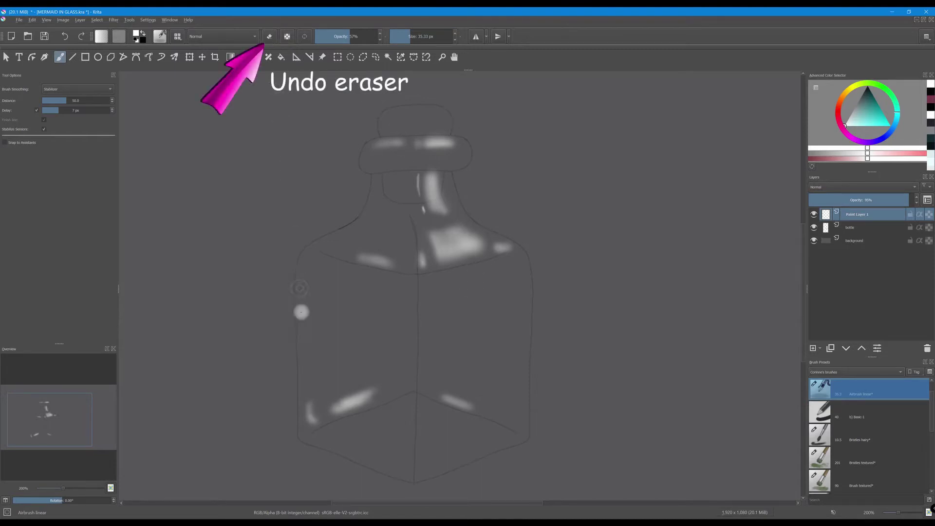
{"action": "left_click_drag", "start_coordinate": [354, 38], "coordinate": [326, 41]}
{"action": "left_click_drag", "start_coordinate": [308, 270], "coordinate": [308, 377]}
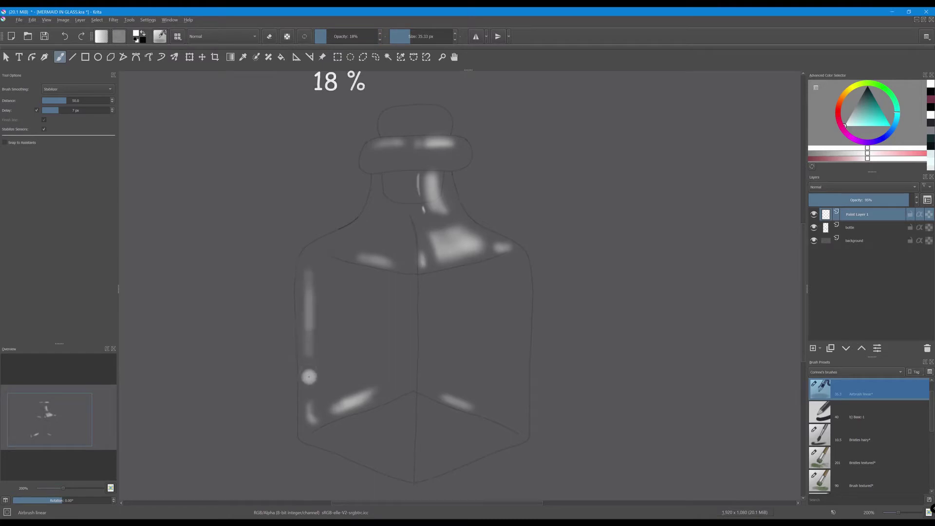
{"action": "left_click_drag", "start_coordinate": [307, 265], "coordinate": [312, 369]}
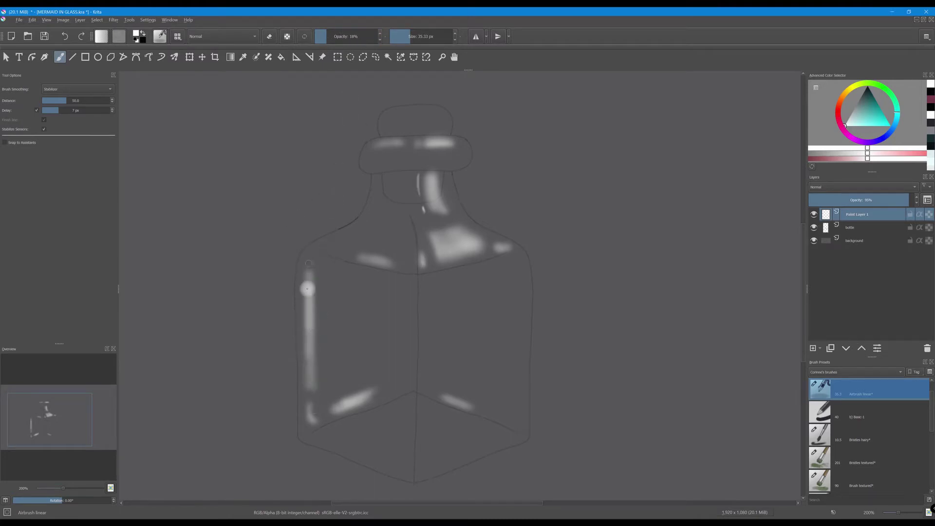
{"action": "left_click_drag", "start_coordinate": [307, 289], "coordinate": [309, 319]}
{"action": "left_click_drag", "start_coordinate": [308, 259], "coordinate": [312, 401]}
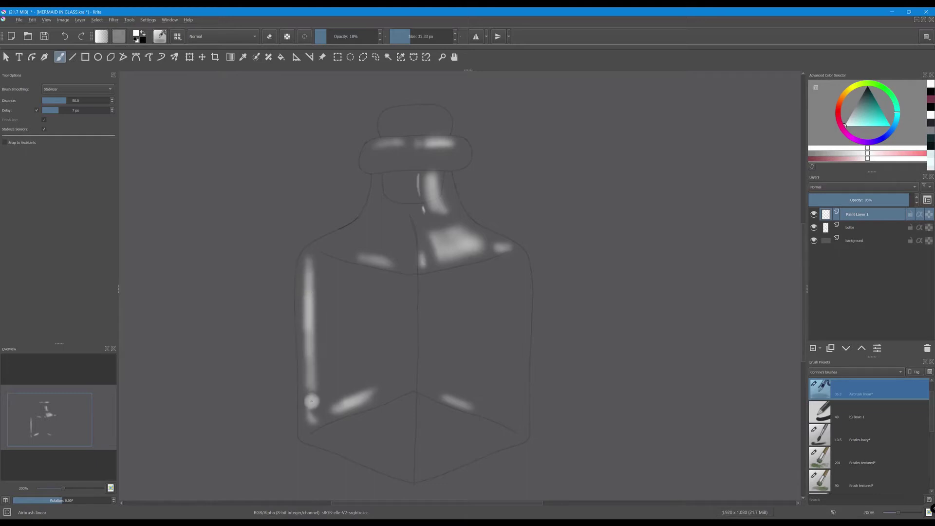
- Erase along the long highlight on the bottle's left side to thin it, and compare the drawing with the highlight layer hidden and shown
{"action": "left_click", "coordinate": [269, 36]}
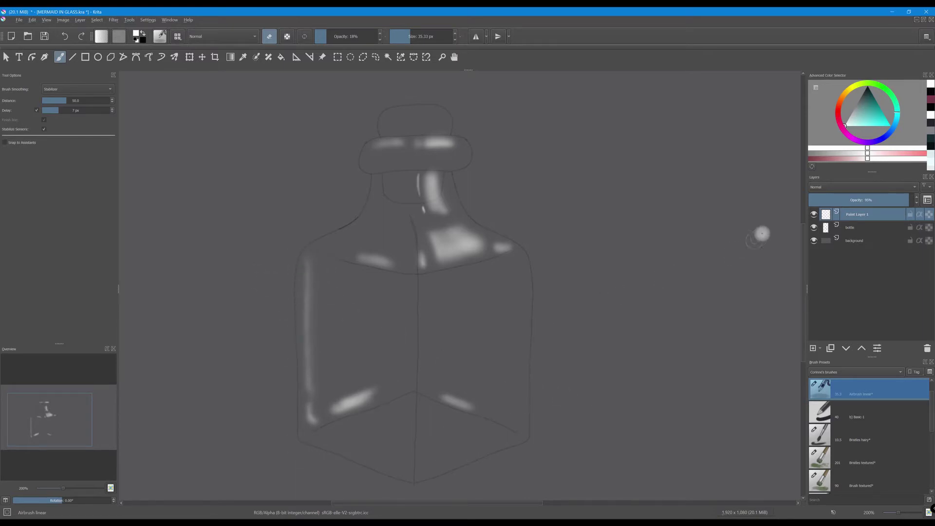
{"action": "left_click", "coordinate": [814, 214]}
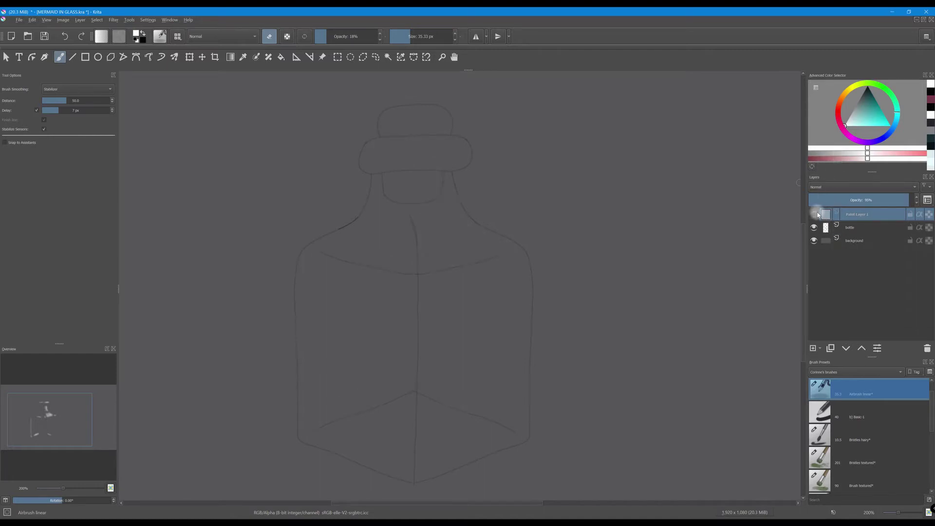
{"action": "left_click", "coordinate": [814, 214]}
- Rename the highlight layer as white
{"action": "left_click", "coordinate": [851, 215]}
{"action": "double_click", "coordinate": [854, 215]}
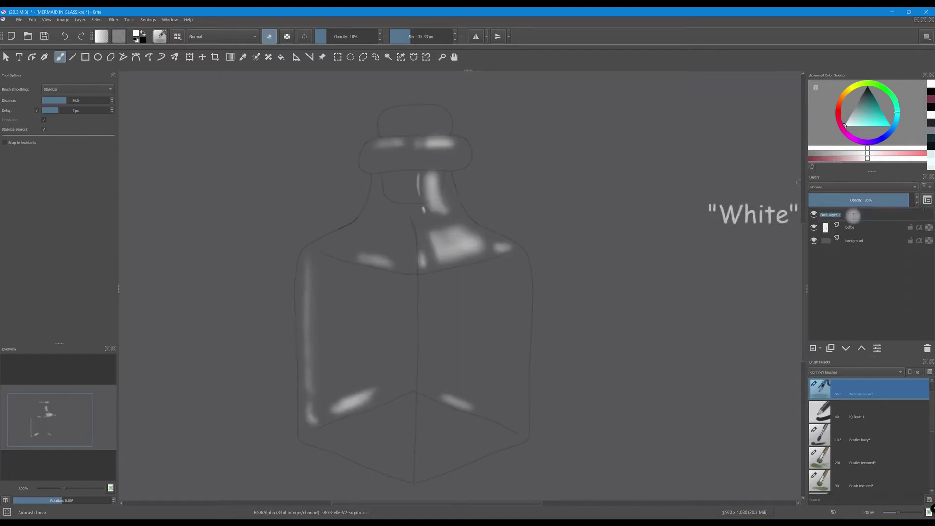
{"action": "type", "text": "white"}
{"action": "key", "text": "Return"}
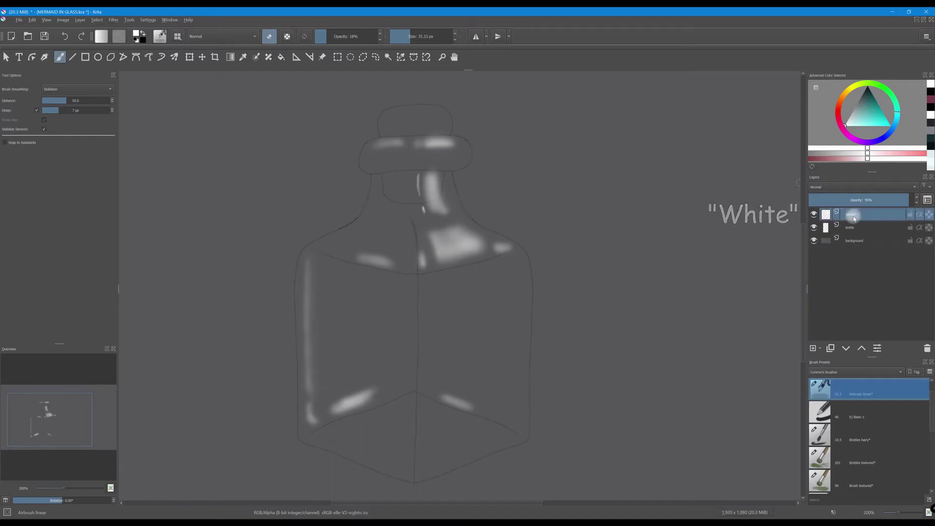
- Add a new paint layer above the white layer and name it black
{"action": "left_click", "coordinate": [814, 348]}
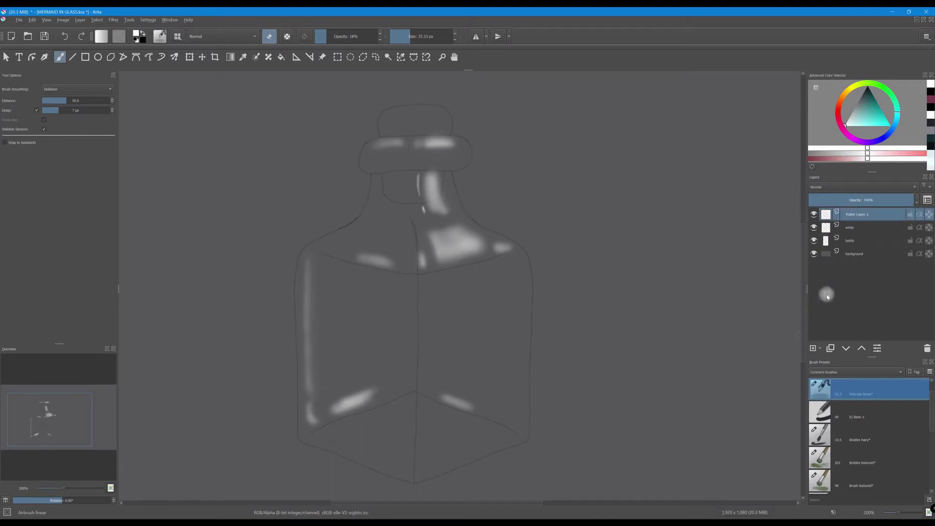
{"action": "double_click", "coordinate": [825, 217]}
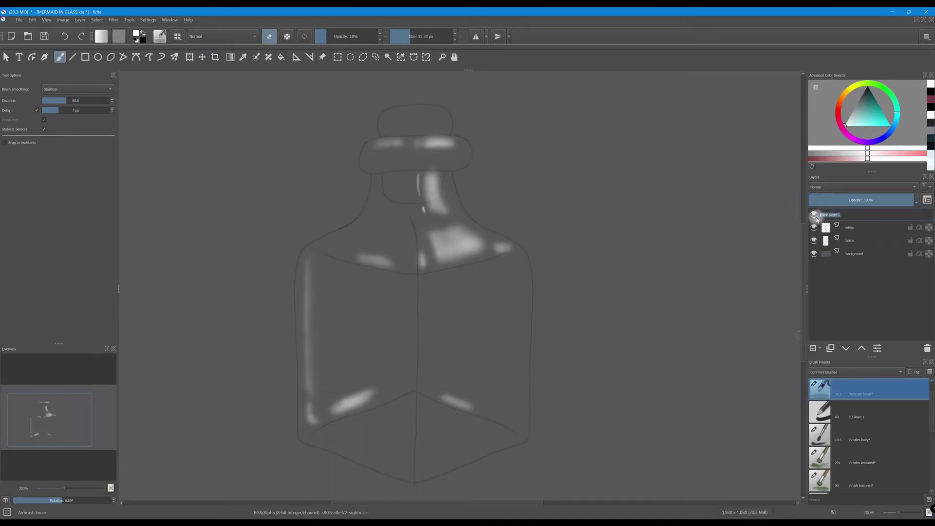
{"action": "type", "text": "black"}
{"action": "key", "text": "Return"}
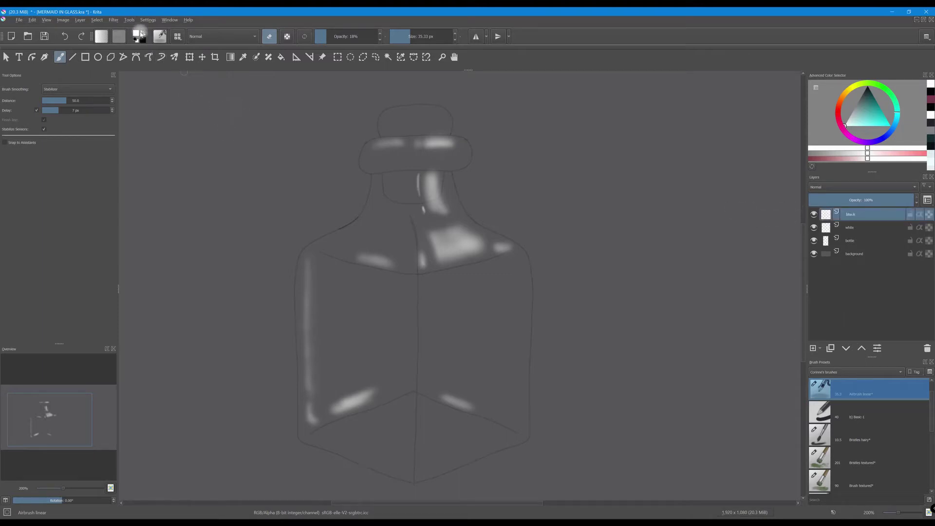
- Switch to black with erasing off, 12% brush opacity and 88.31 px size, and airbrush a soft shadow down the bottle's central edge
{"action": "key", "text": "x"}
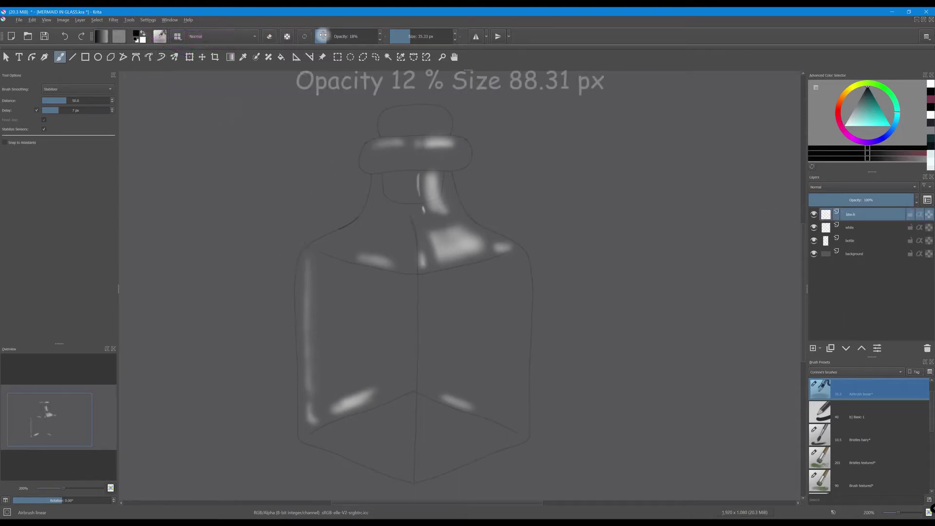
{"action": "left_click_drag", "start_coordinate": [323, 35], "coordinate": [322, 39]}
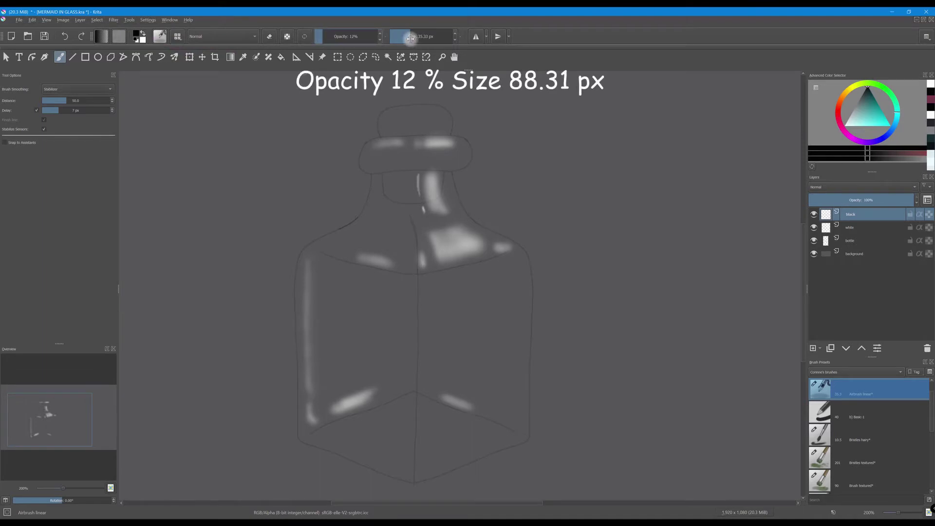
{"action": "left_click_drag", "start_coordinate": [411, 38], "coordinate": [418, 38]}
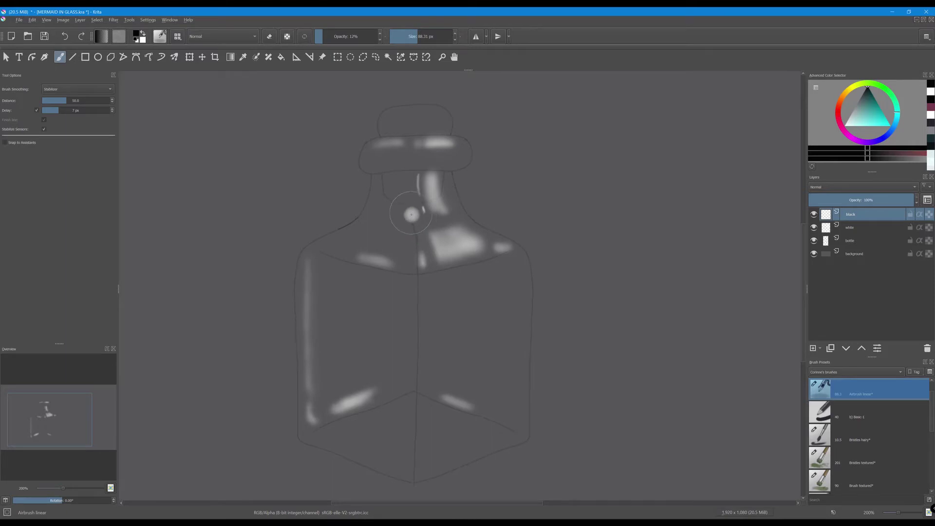
{"action": "mouse_move", "coordinate": [410, 209]}
{"action": "left_mouse_down"}
{"action": "mouse_move", "coordinate": [420, 315]}
{"action": "mouse_move", "coordinate": [423, 228]}
{"action": "mouse_move", "coordinate": [413, 405]}
{"action": "mouse_move", "coordinate": [427, 269]}
{"action": "mouse_move", "coordinate": [413, 435]}
{"action": "mouse_move", "coordinate": [418, 295]}
{"action": "mouse_move", "coordinate": [414, 475]}
{"action": "left_mouse_up"}
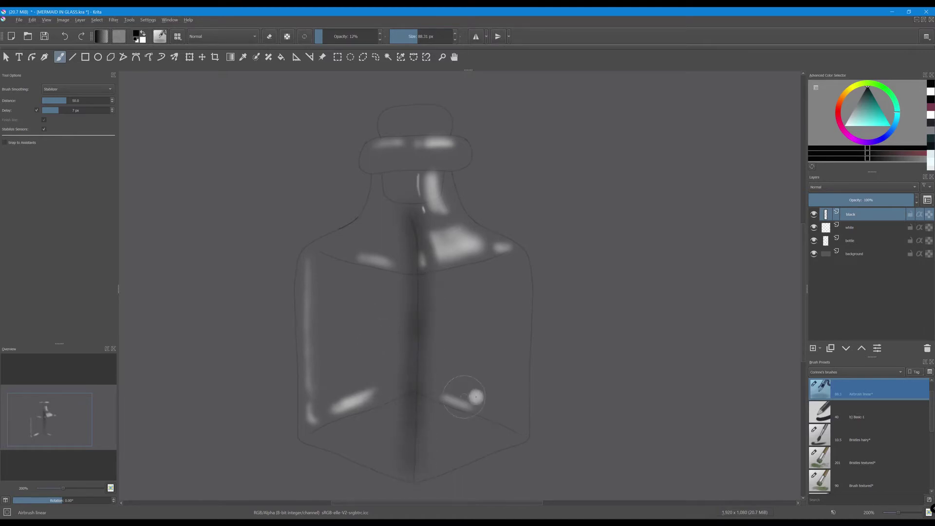
- Airbrush broad soft shadows inside the bottle body along its lower right, right, left and upper edges
{"action": "mouse_move", "coordinate": [454, 438]}
{"action": "left_mouse_down"}
{"action": "mouse_move", "coordinate": [437, 436]}
{"action": "mouse_move", "coordinate": [474, 435]}
{"action": "mouse_move", "coordinate": [510, 417]}
{"action": "mouse_move", "coordinate": [474, 440]}
{"action": "mouse_move", "coordinate": [434, 443]}
{"action": "mouse_move", "coordinate": [526, 408]}
{"action": "mouse_move", "coordinate": [497, 425]}
{"action": "mouse_move", "coordinate": [500, 370]}
{"action": "left_mouse_up"}
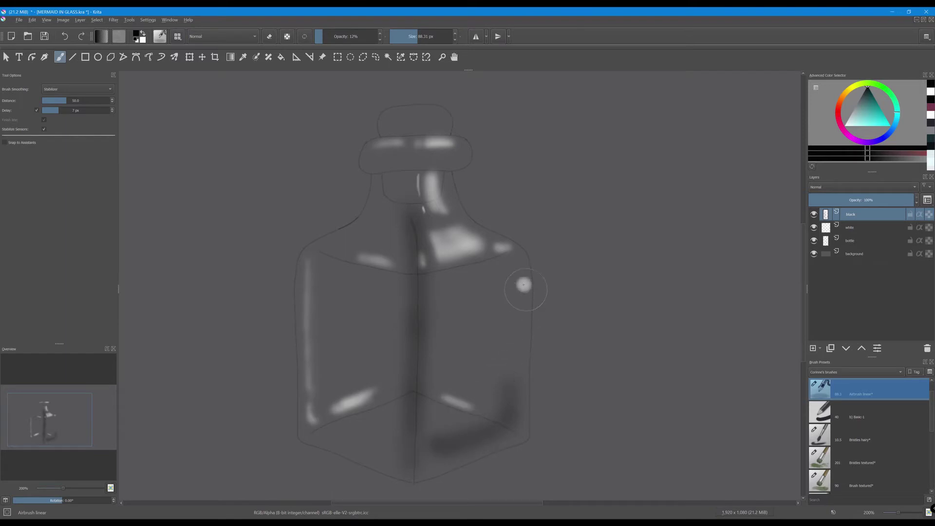
{"action": "mouse_move", "coordinate": [513, 267]}
{"action": "left_mouse_down"}
{"action": "mouse_move", "coordinate": [501, 395]}
{"action": "mouse_move", "coordinate": [514, 267]}
{"action": "mouse_move", "coordinate": [502, 393]}
{"action": "mouse_move", "coordinate": [501, 265]}
{"action": "mouse_move", "coordinate": [500, 408]}
{"action": "mouse_move", "coordinate": [508, 263]}
{"action": "mouse_move", "coordinate": [509, 417]}
{"action": "mouse_move", "coordinate": [415, 412]}
{"action": "left_mouse_up"}
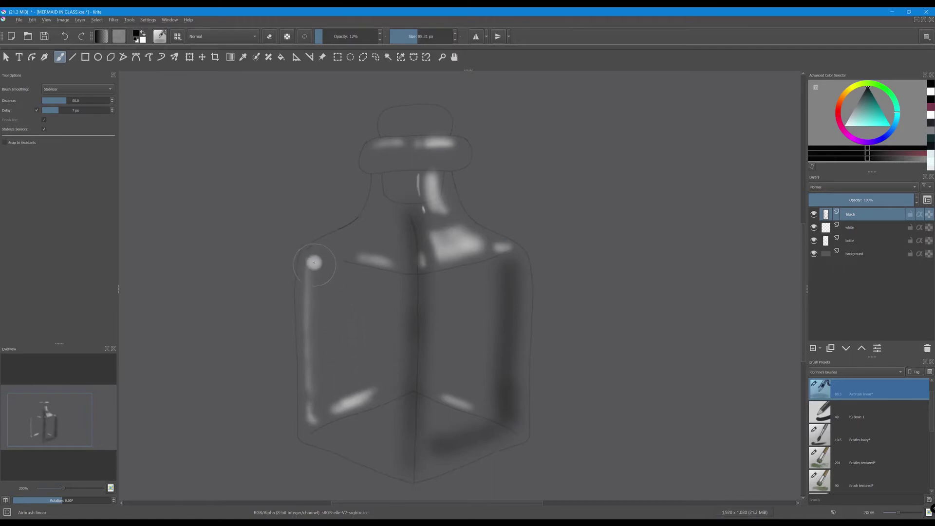
{"action": "mouse_move", "coordinate": [310, 260]}
{"action": "left_mouse_down"}
{"action": "mouse_move", "coordinate": [322, 409]}
{"action": "mouse_move", "coordinate": [321, 363]}
{"action": "mouse_move", "coordinate": [323, 381]}
{"action": "mouse_move", "coordinate": [304, 286]}
{"action": "mouse_move", "coordinate": [313, 443]}
{"action": "mouse_move", "coordinate": [330, 341]}
{"action": "mouse_move", "coordinate": [335, 402]}
{"action": "mouse_move", "coordinate": [334, 382]}
{"action": "mouse_move", "coordinate": [332, 396]}
{"action": "mouse_move", "coordinate": [316, 375]}
{"action": "mouse_move", "coordinate": [315, 392]}
{"action": "mouse_move", "coordinate": [327, 390]}
{"action": "mouse_move", "coordinate": [318, 396]}
{"action": "mouse_move", "coordinate": [334, 413]}
{"action": "mouse_move", "coordinate": [317, 411]}
{"action": "mouse_move", "coordinate": [360, 431]}
{"action": "mouse_move", "coordinate": [316, 419]}
{"action": "mouse_move", "coordinate": [324, 246]}
{"action": "mouse_move", "coordinate": [316, 312]}
{"action": "mouse_move", "coordinate": [335, 384]}
{"action": "mouse_move", "coordinate": [326, 319]}
{"action": "mouse_move", "coordinate": [341, 324]}
{"action": "mouse_move", "coordinate": [322, 289]}
{"action": "left_mouse_up"}
{"action": "mouse_move", "coordinate": [390, 276]}
{"action": "left_mouse_down"}
{"action": "mouse_move", "coordinate": [320, 257]}
{"action": "mouse_move", "coordinate": [401, 277]}
{"action": "mouse_move", "coordinate": [391, 318]}
{"action": "mouse_move", "coordinate": [445, 283]}
{"action": "left_mouse_up"}
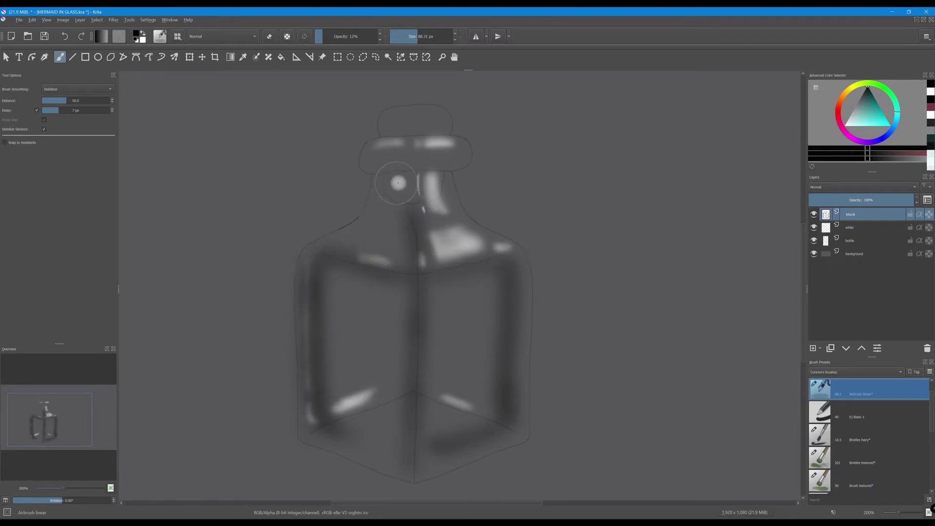
- Set the brush size to 32.87 px and airbrush finer shadows on the left of the neck, under the lip and across the lip
{"action": "left_click", "coordinate": [399, 37]}
{"action": "left_click", "coordinate": [400, 38]}
{"action": "left_click_drag", "start_coordinate": [400, 38], "coordinate": [409, 39]}
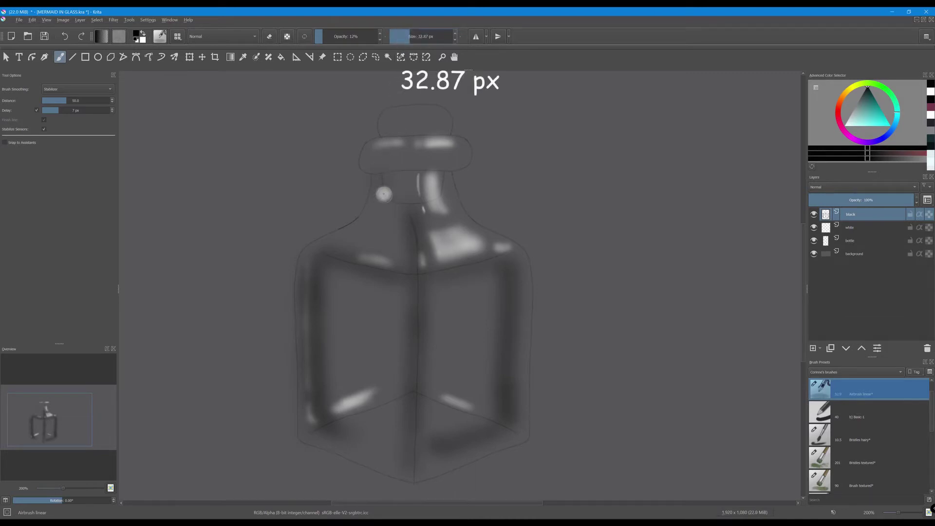
{"action": "mouse_move", "coordinate": [374, 181]}
{"action": "left_mouse_down"}
{"action": "mouse_move", "coordinate": [359, 217]}
{"action": "mouse_move", "coordinate": [379, 179]}
{"action": "mouse_move", "coordinate": [410, 178]}
{"action": "left_mouse_up"}
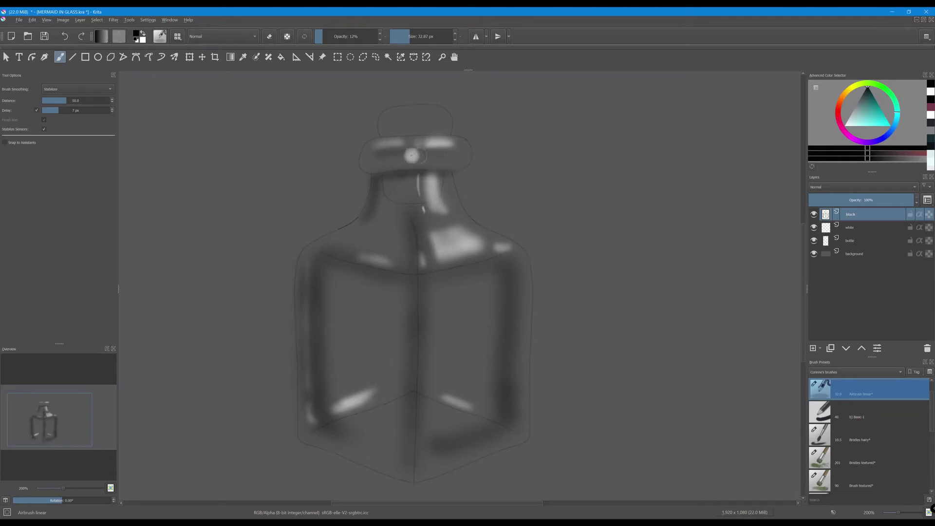
{"action": "mouse_move", "coordinate": [411, 155]}
{"action": "left_mouse_down"}
{"action": "mouse_move", "coordinate": [387, 154]}
{"action": "mouse_move", "coordinate": [435, 157]}
{"action": "mouse_move", "coordinate": [377, 155]}
{"action": "mouse_move", "coordinate": [457, 155]}
{"action": "left_mouse_up"}
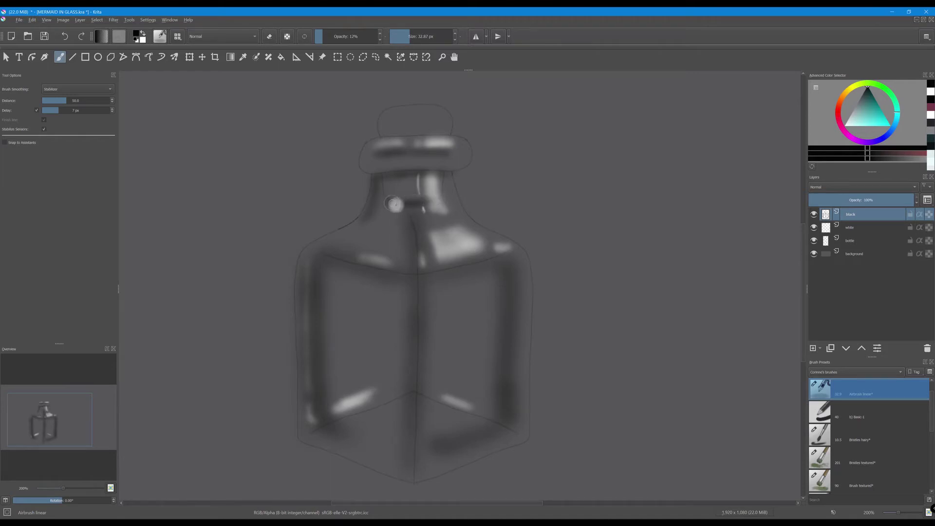
- Darken the stopper's lower end, the neck and left shoulder outline, and the inner edges of the bottle body with fine shadows
{"action": "left_click_drag", "start_coordinate": [396, 205], "coordinate": [424, 210]}
{"action": "mouse_move", "coordinate": [408, 177]}
{"action": "left_mouse_down"}
{"action": "mouse_move", "coordinate": [383, 182]}
{"action": "mouse_move", "coordinate": [361, 250]}
{"action": "mouse_move", "coordinate": [371, 208]}
{"action": "mouse_move", "coordinate": [309, 253]}
{"action": "mouse_move", "coordinate": [355, 222]}
{"action": "mouse_move", "coordinate": [320, 241]}
{"action": "mouse_move", "coordinate": [373, 195]}
{"action": "mouse_move", "coordinate": [359, 219]}
{"action": "left_mouse_up"}
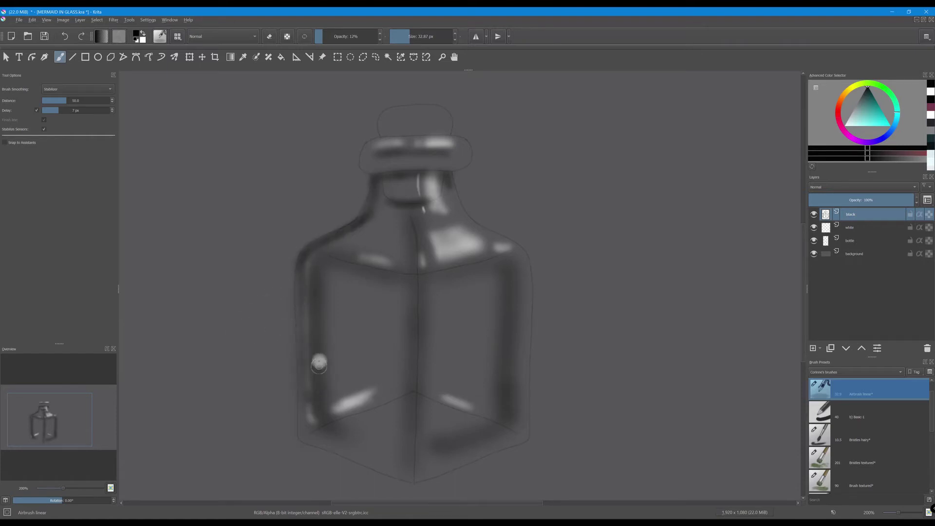
{"action": "mouse_move", "coordinate": [322, 267]}
{"action": "left_mouse_down"}
{"action": "mouse_move", "coordinate": [313, 401]}
{"action": "mouse_move", "coordinate": [328, 424]}
{"action": "mouse_move", "coordinate": [386, 453]}
{"action": "mouse_move", "coordinate": [345, 432]}
{"action": "mouse_move", "coordinate": [479, 439]}
{"action": "mouse_move", "coordinate": [430, 454]}
{"action": "mouse_move", "coordinate": [453, 448]}
{"action": "mouse_move", "coordinate": [518, 286]}
{"action": "mouse_move", "coordinate": [514, 300]}
{"action": "mouse_move", "coordinate": [517, 254]}
{"action": "mouse_move", "coordinate": [511, 385]}
{"action": "mouse_move", "coordinate": [514, 284]}
{"action": "mouse_move", "coordinate": [507, 399]}
{"action": "mouse_move", "coordinate": [501, 284]}
{"action": "mouse_move", "coordinate": [454, 280]}
{"action": "mouse_move", "coordinate": [478, 258]}
{"action": "mouse_move", "coordinate": [506, 253]}
{"action": "mouse_move", "coordinate": [433, 271]}
{"action": "left_mouse_up"}
{"action": "mouse_move", "coordinate": [338, 294]}
{"action": "left_mouse_down"}
{"action": "mouse_move", "coordinate": [355, 277]}
{"action": "mouse_move", "coordinate": [338, 263]}
{"action": "mouse_move", "coordinate": [418, 271]}
{"action": "mouse_move", "coordinate": [403, 351]}
{"action": "mouse_move", "coordinate": [428, 321]}
{"action": "left_mouse_up"}
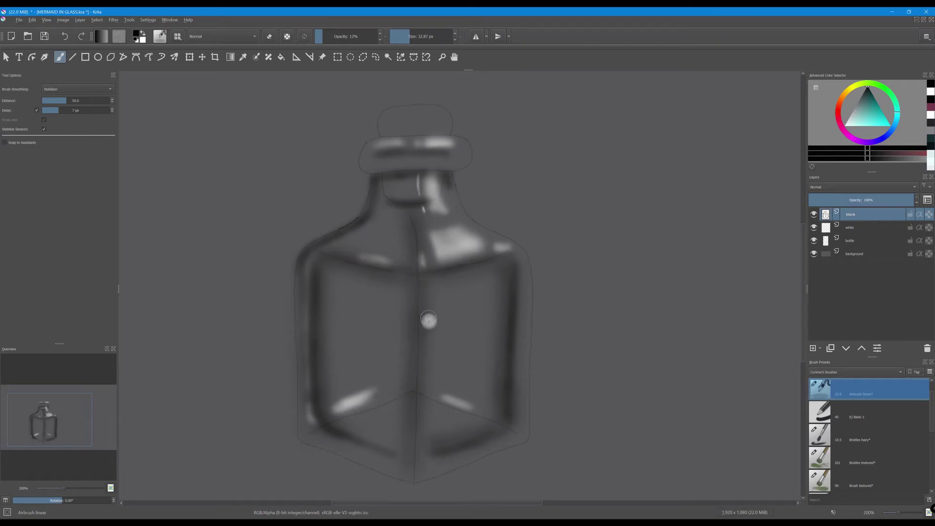
- Set the black layer's opacity to 76% and review the build-up by showing the bottle, white and black layers one after another
{"action": "left_click_drag", "start_coordinate": [901, 199], "coordinate": [885, 198]}
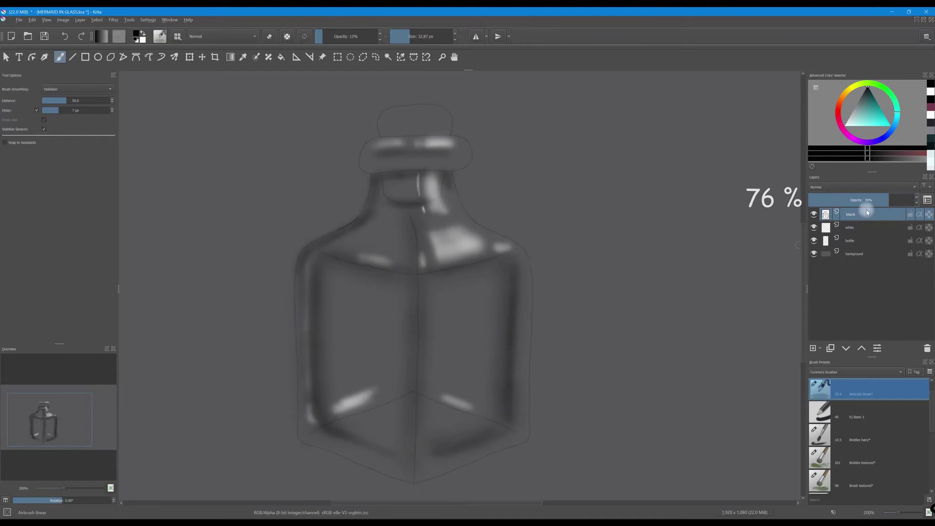
{"action": "mouse_move", "coordinate": [867, 213]}
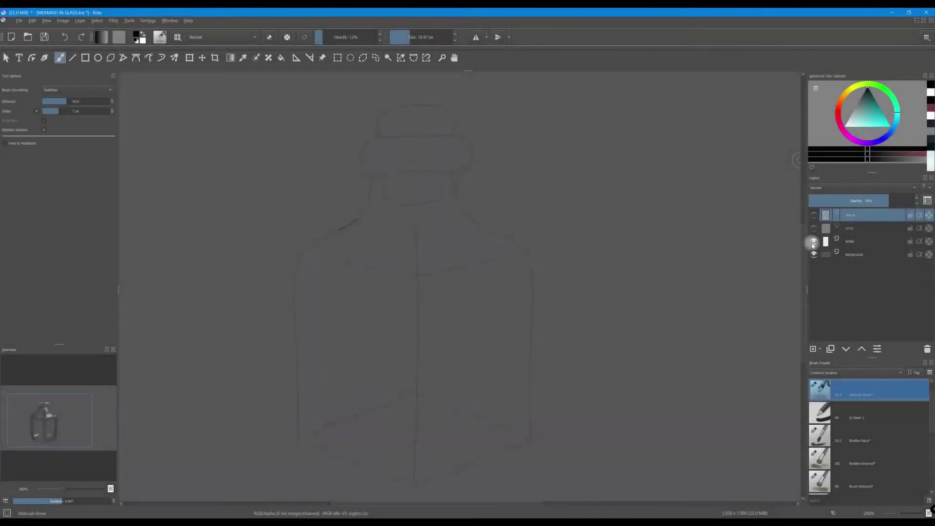
{"action": "left_click", "coordinate": [813, 241]}
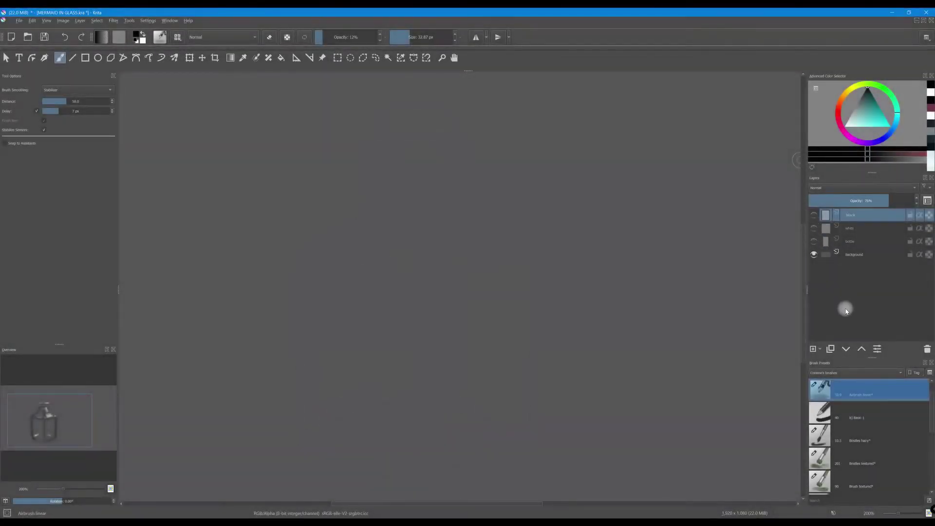
{"action": "left_click", "coordinate": [814, 228]}
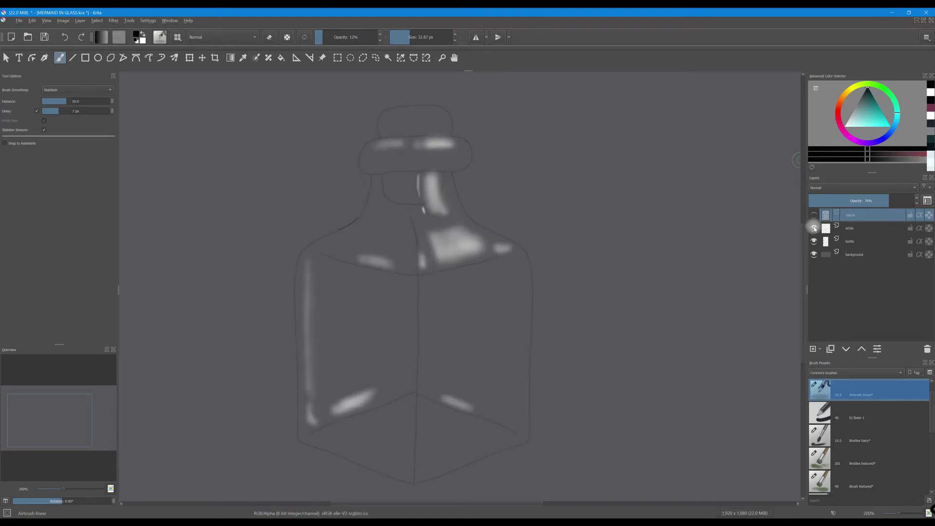
{"action": "left_click", "coordinate": [815, 215]}
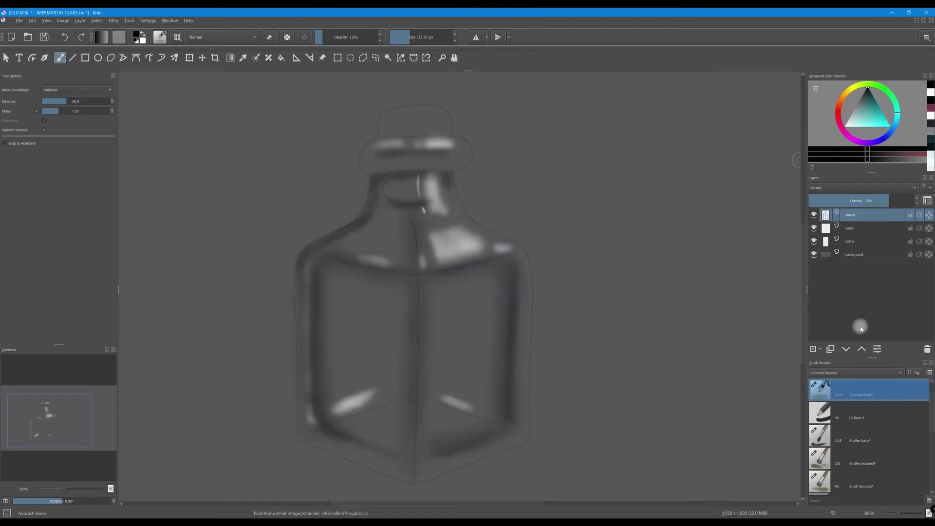
- Add a new paint layer, pick a pale teal, and set the brush to 20% opacity and 108.24 px size
{"action": "left_click", "coordinate": [813, 349]}
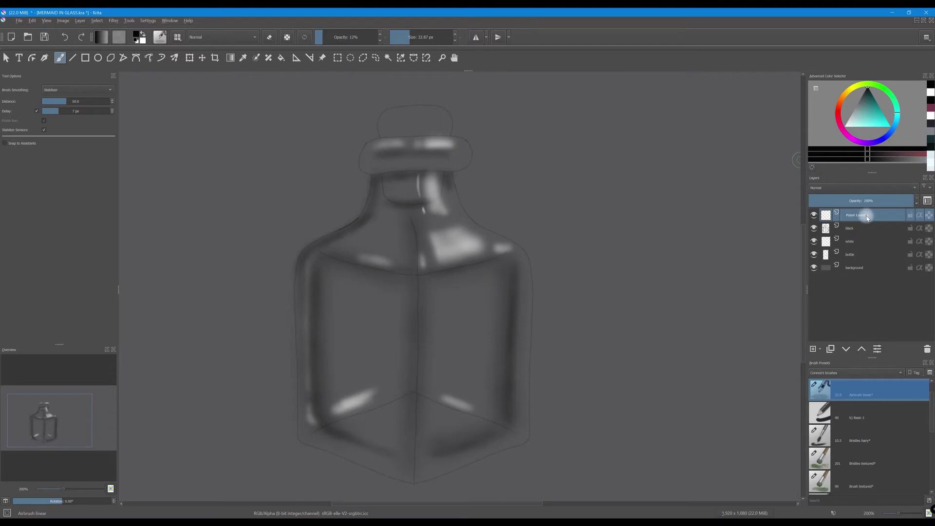
{"action": "left_click_drag", "start_coordinate": [875, 97], "coordinate": [862, 122]}
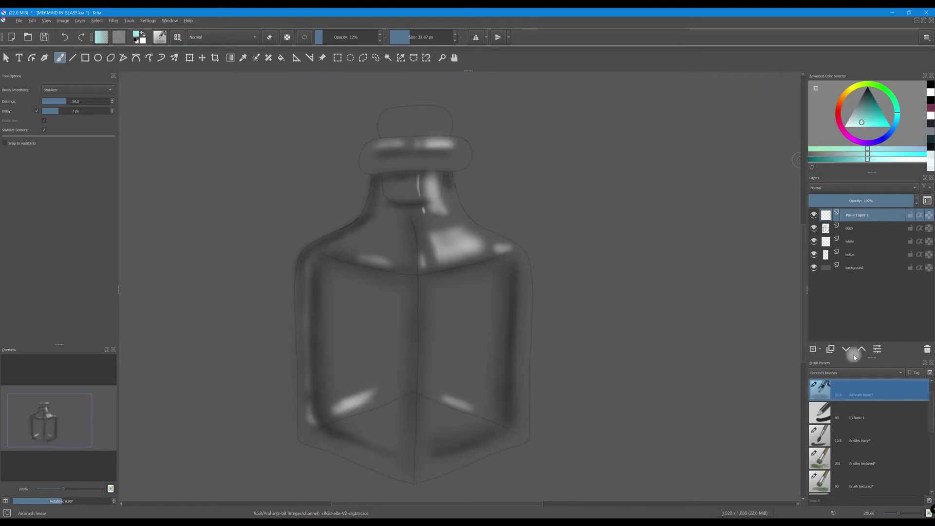
{"action": "left_click_drag", "start_coordinate": [321, 37], "coordinate": [337, 38]}
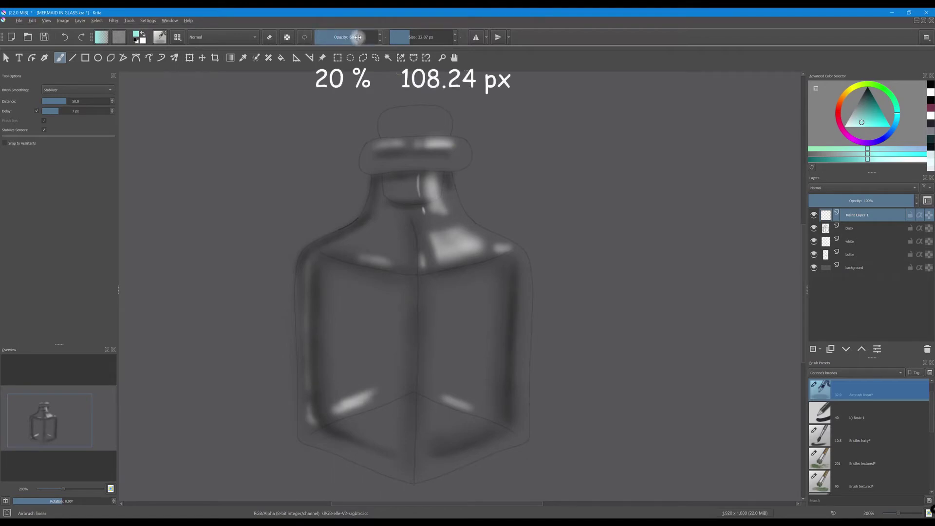
{"action": "key", "text": "Return"}
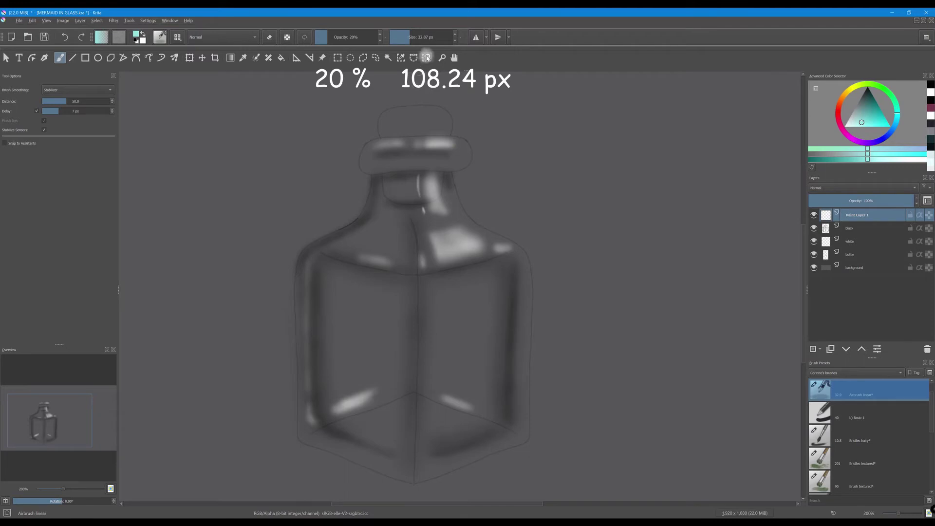
{"action": "left_click", "coordinate": [420, 37]}
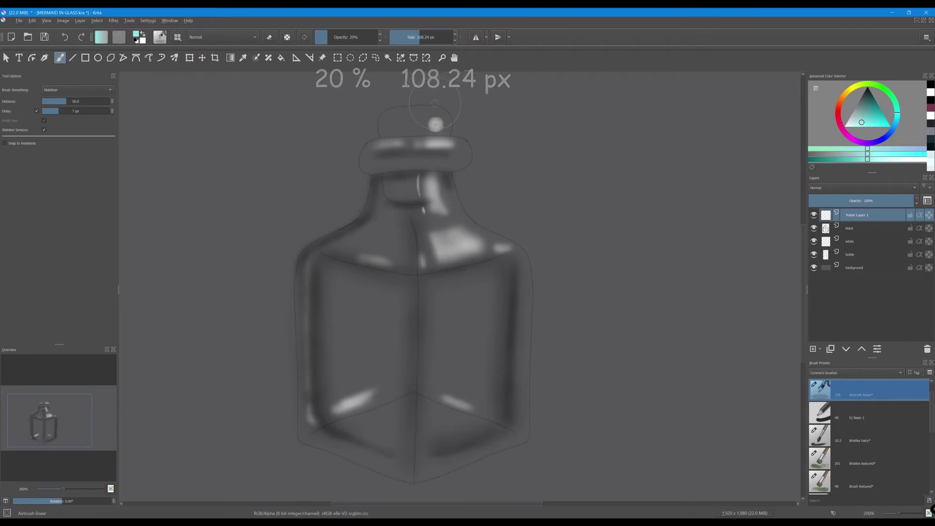
- Airbrush a soft teal tint over the right face of the bottle body
{"action": "left_click_drag", "start_coordinate": [446, 308], "coordinate": [455, 396]}
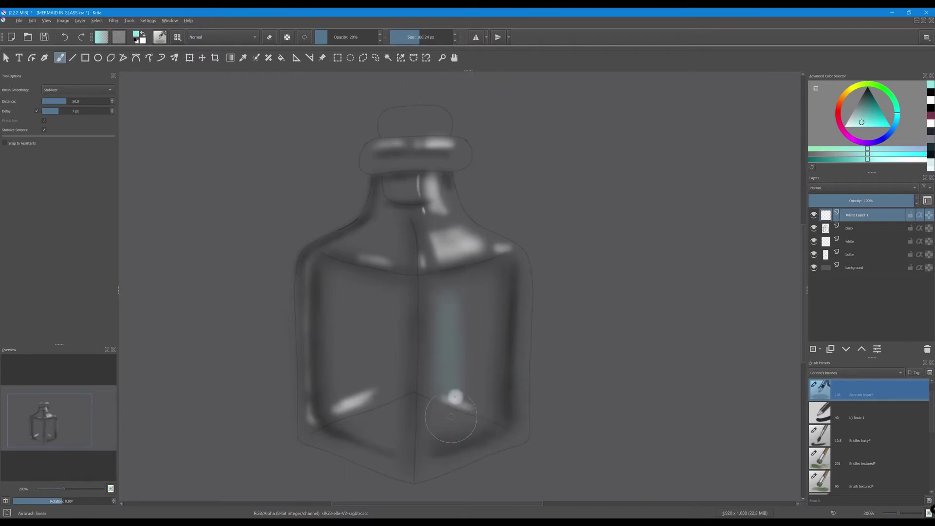
{"action": "left_click_drag", "start_coordinate": [469, 314], "coordinate": [471, 428]}
{"action": "mouse_move", "coordinate": [493, 291]}
{"action": "left_mouse_down"}
{"action": "mouse_move", "coordinate": [489, 374]}
{"action": "mouse_move", "coordinate": [478, 385]}
{"action": "mouse_move", "coordinate": [468, 280]}
{"action": "mouse_move", "coordinate": [464, 390]}
{"action": "mouse_move", "coordinate": [449, 278]}
{"action": "mouse_move", "coordinate": [453, 434]}
{"action": "mouse_move", "coordinate": [466, 363]}
{"action": "mouse_move", "coordinate": [469, 430]}
{"action": "mouse_move", "coordinate": [488, 387]}
{"action": "mouse_move", "coordinate": [453, 398]}
{"action": "mouse_move", "coordinate": [445, 424]}
{"action": "left_mouse_up"}
- Airbrush teal over the right side of the neck, the right shoulder, the right half of the lip and the left shoulder
{"action": "left_click_drag", "start_coordinate": [436, 198], "coordinate": [440, 254]}
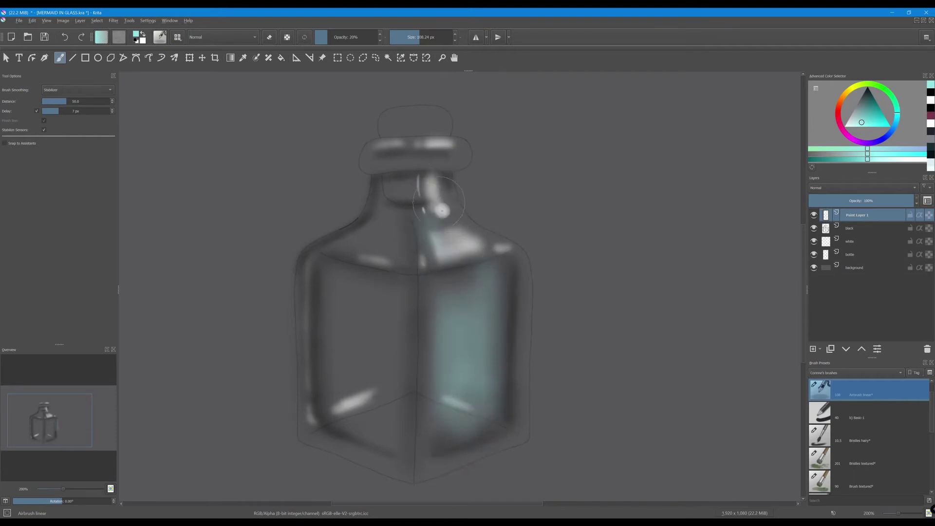
{"action": "mouse_move", "coordinate": [442, 210]}
{"action": "left_mouse_down"}
{"action": "mouse_move", "coordinate": [466, 216]}
{"action": "mouse_move", "coordinate": [457, 229]}
{"action": "mouse_move", "coordinate": [473, 219]}
{"action": "left_mouse_up"}
{"action": "mouse_move", "coordinate": [418, 149]}
{"action": "left_mouse_down"}
{"action": "mouse_move", "coordinate": [450, 157]}
{"action": "mouse_move", "coordinate": [422, 143]}
{"action": "mouse_move", "coordinate": [445, 155]}
{"action": "mouse_move", "coordinate": [429, 156]}
{"action": "left_mouse_up"}
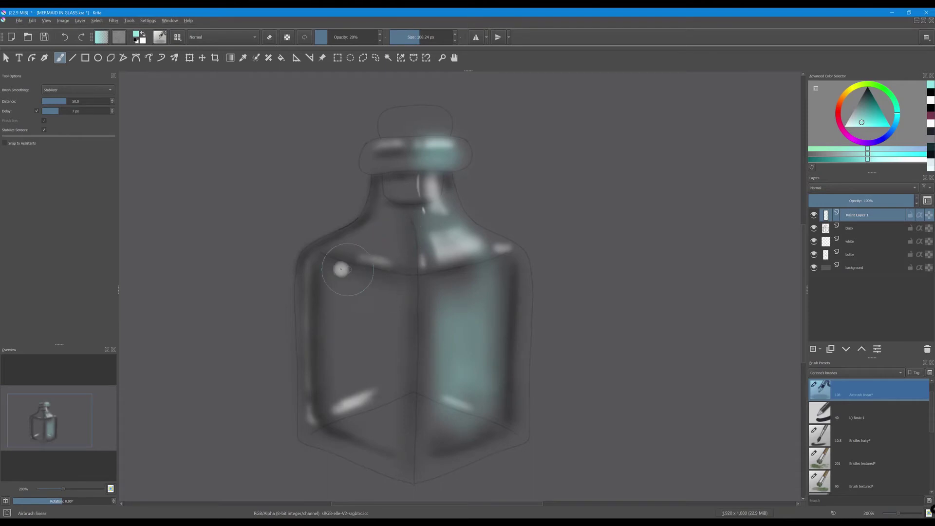
{"action": "left_click_drag", "start_coordinate": [341, 270], "coordinate": [398, 224]}
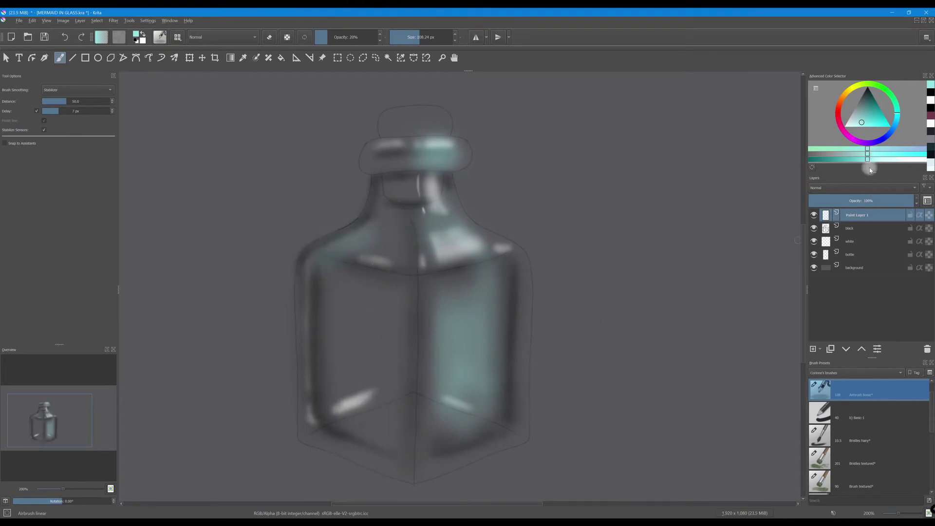
- Set the teal layer's opacity to 67% and add another paint layer above it
{"action": "left_click_drag", "start_coordinate": [894, 201], "coordinate": [889, 206]}
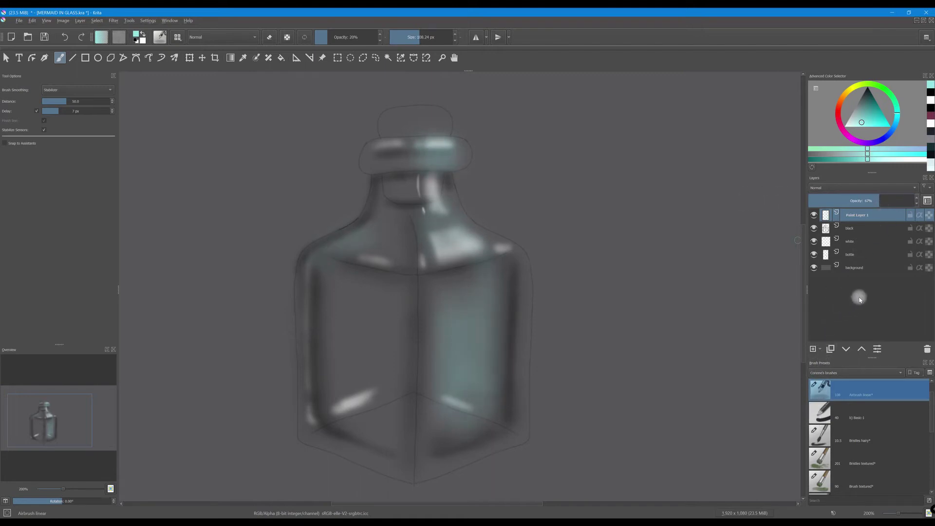
{"action": "left_click", "coordinate": [817, 348]}
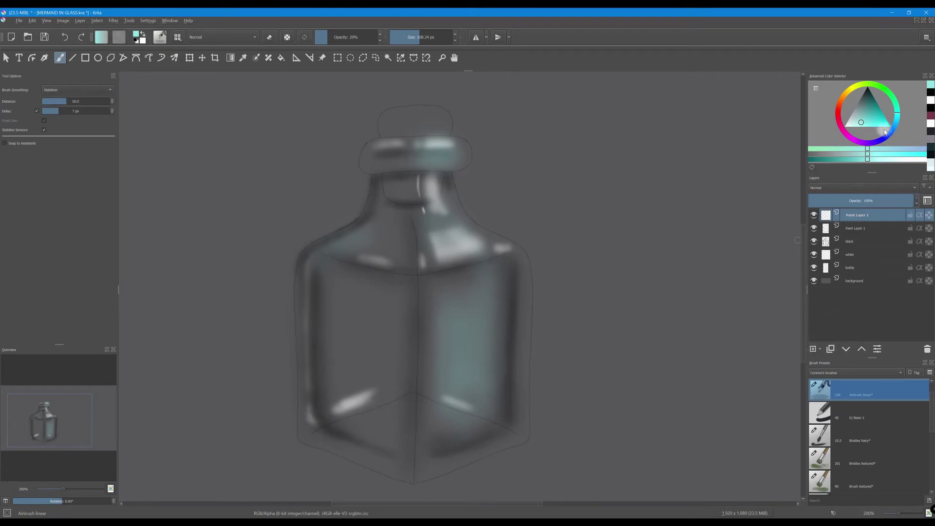
- Pick a soft periwinkle blue and airbrush it over the bottle's left face, base edges, left neck and lip
{"action": "left_click", "coordinate": [890, 134]}
{"action": "left_click", "coordinate": [860, 120]}
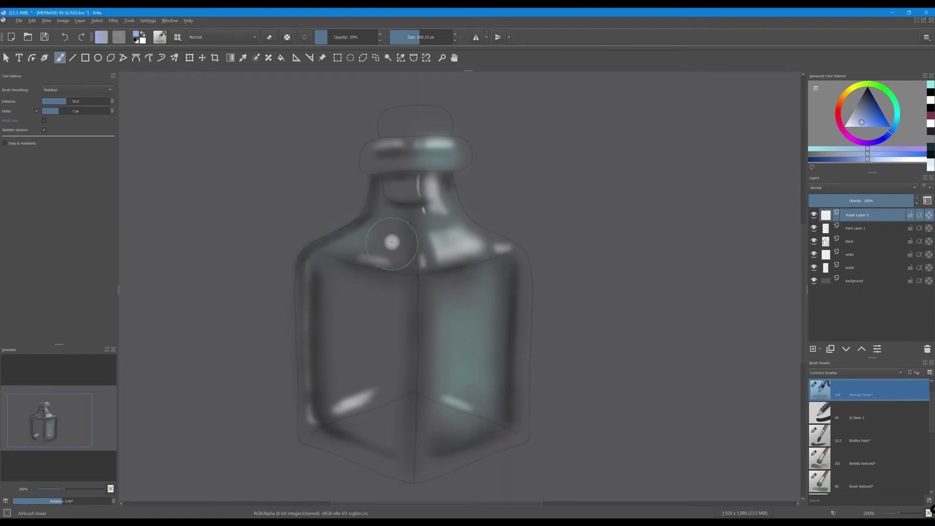
{"action": "mouse_move", "coordinate": [392, 242]}
{"action": "left_mouse_down"}
{"action": "mouse_move", "coordinate": [337, 342]}
{"action": "mouse_move", "coordinate": [333, 278]}
{"action": "mouse_move", "coordinate": [343, 415]}
{"action": "mouse_move", "coordinate": [354, 274]}
{"action": "mouse_move", "coordinate": [357, 426]}
{"action": "mouse_move", "coordinate": [371, 276]}
{"action": "mouse_move", "coordinate": [371, 422]}
{"action": "mouse_move", "coordinate": [383, 275]}
{"action": "mouse_move", "coordinate": [394, 339]}
{"action": "mouse_move", "coordinate": [400, 326]}
{"action": "mouse_move", "coordinate": [362, 420]}
{"action": "mouse_move", "coordinate": [367, 406]}
{"action": "mouse_move", "coordinate": [410, 421]}
{"action": "mouse_move", "coordinate": [318, 429]}
{"action": "mouse_move", "coordinate": [420, 459]}
{"action": "mouse_move", "coordinate": [490, 425]}
{"action": "mouse_move", "coordinate": [383, 433]}
{"action": "mouse_move", "coordinate": [315, 275]}
{"action": "mouse_move", "coordinate": [323, 428]}
{"action": "left_mouse_up"}
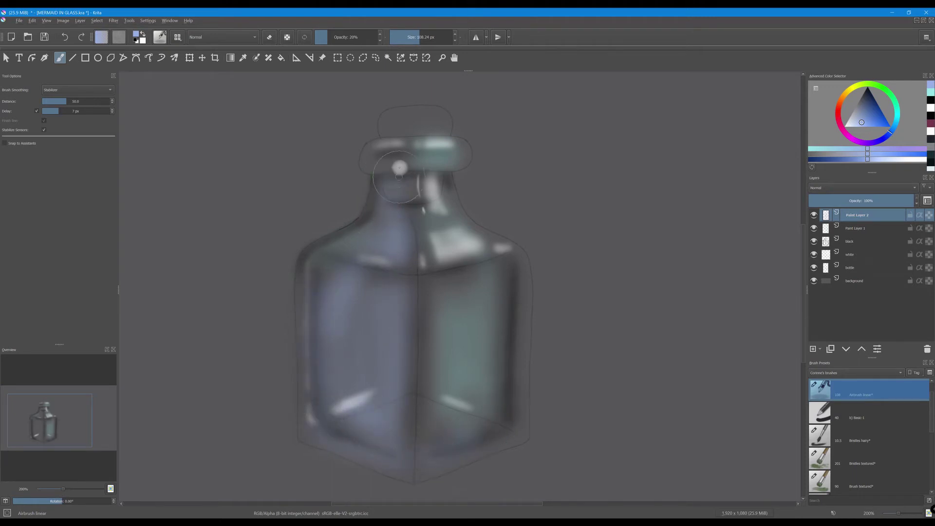
{"action": "mouse_move", "coordinate": [399, 168]}
{"action": "left_mouse_down"}
{"action": "mouse_move", "coordinate": [405, 222]}
{"action": "mouse_move", "coordinate": [433, 248]}
{"action": "mouse_move", "coordinate": [435, 416]}
{"action": "mouse_move", "coordinate": [445, 288]}
{"action": "mouse_move", "coordinate": [460, 429]}
{"action": "mouse_move", "coordinate": [501, 279]}
{"action": "mouse_move", "coordinate": [501, 431]}
{"action": "mouse_move", "coordinate": [489, 408]}
{"action": "mouse_move", "coordinate": [443, 435]}
{"action": "mouse_move", "coordinate": [491, 426]}
{"action": "mouse_move", "coordinate": [407, 449]}
{"action": "mouse_move", "coordinate": [324, 419]}
{"action": "mouse_move", "coordinate": [404, 448]}
{"action": "mouse_move", "coordinate": [493, 396]}
{"action": "mouse_move", "coordinate": [388, 208]}
{"action": "mouse_move", "coordinate": [376, 159]}
{"action": "mouse_move", "coordinate": [401, 144]}
{"action": "mouse_move", "coordinate": [401, 182]}
{"action": "mouse_move", "coordinate": [390, 181]}
{"action": "mouse_move", "coordinate": [405, 163]}
{"action": "mouse_move", "coordinate": [385, 154]}
{"action": "mouse_move", "coordinate": [412, 149]}
{"action": "mouse_move", "coordinate": [389, 169]}
{"action": "left_mouse_up"}
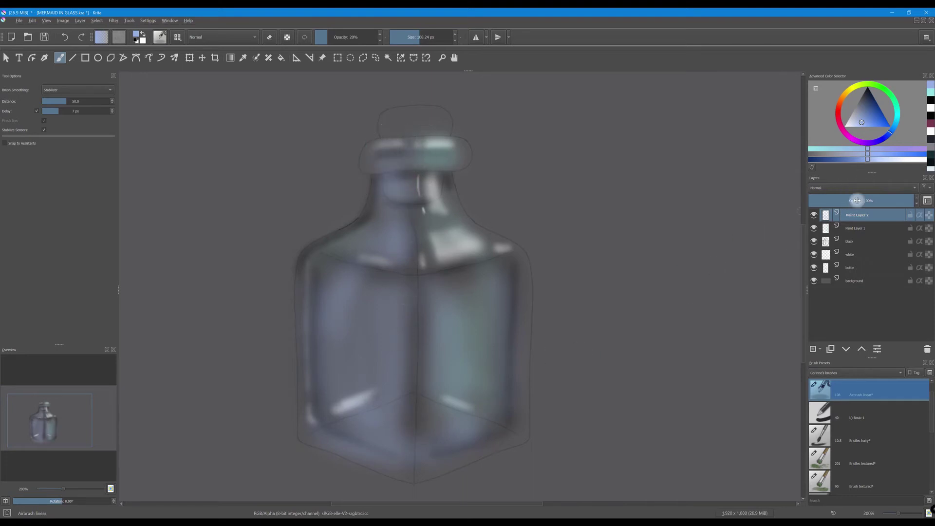
- Set the blue tint layer's opacity to 63% and its blending mode to Screen
{"action": "left_click_drag", "start_coordinate": [900, 200], "coordinate": [882, 205]}
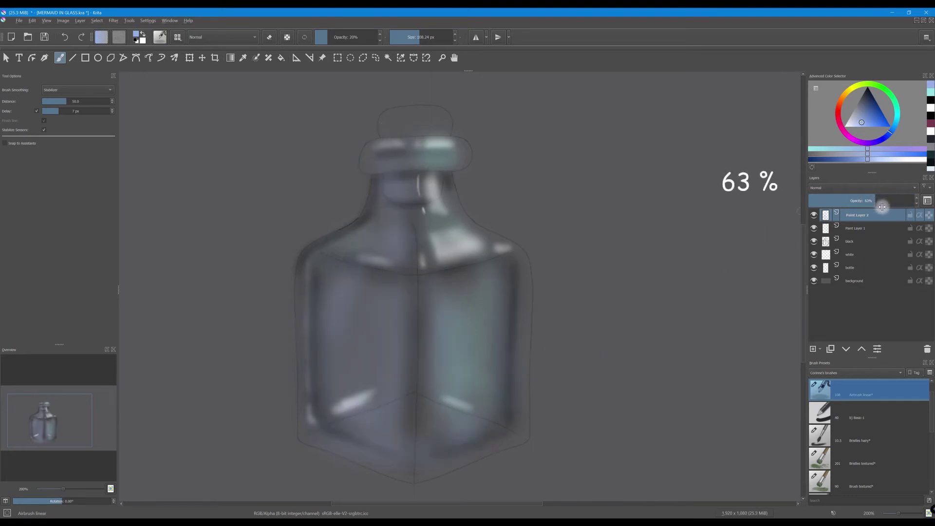
{"action": "left_click", "coordinate": [847, 190]}
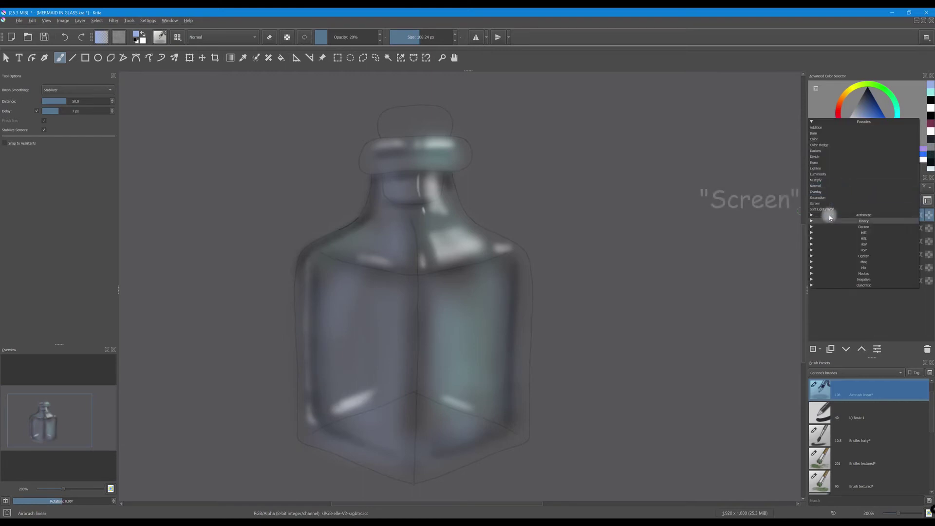
{"action": "left_click", "coordinate": [845, 197]}
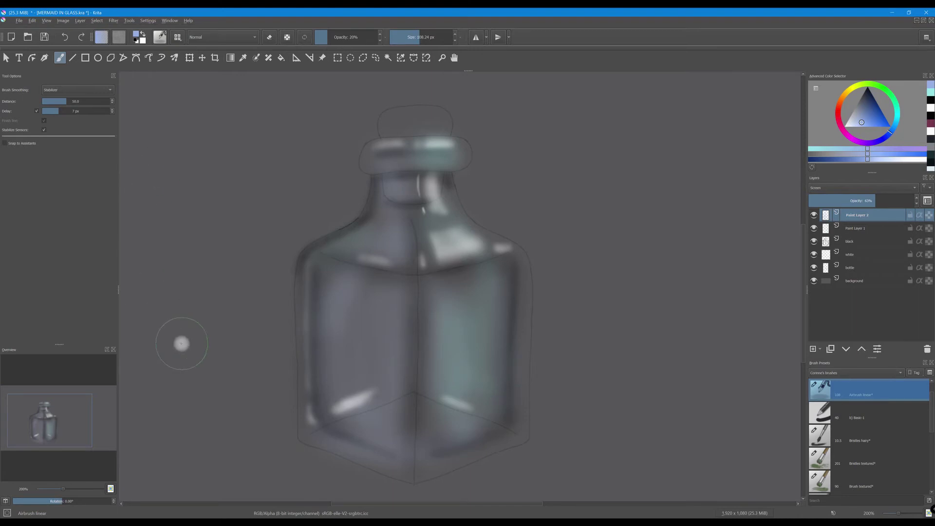
- Hide the bottle sketch layer and lower the black layer's opacity to about 35%
{"action": "left_click", "coordinate": [814, 271]}
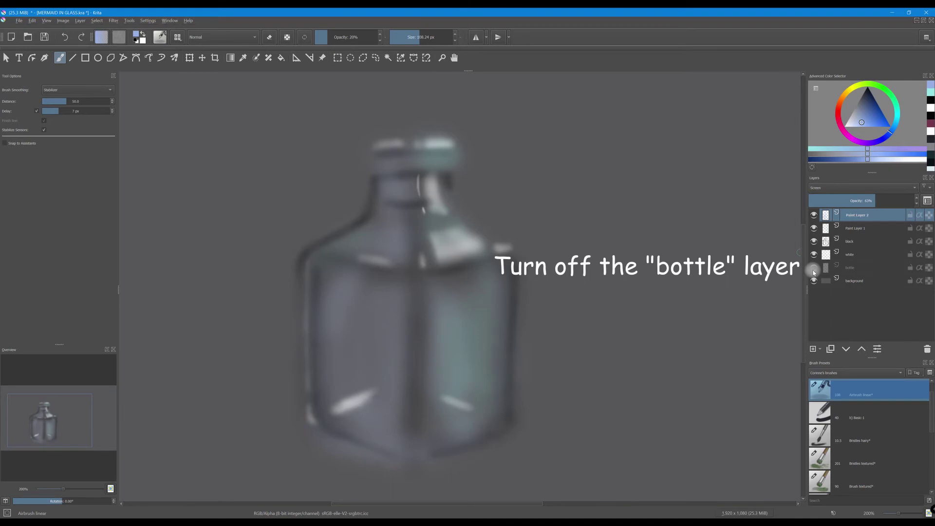
{"action": "left_click", "coordinate": [850, 242]}
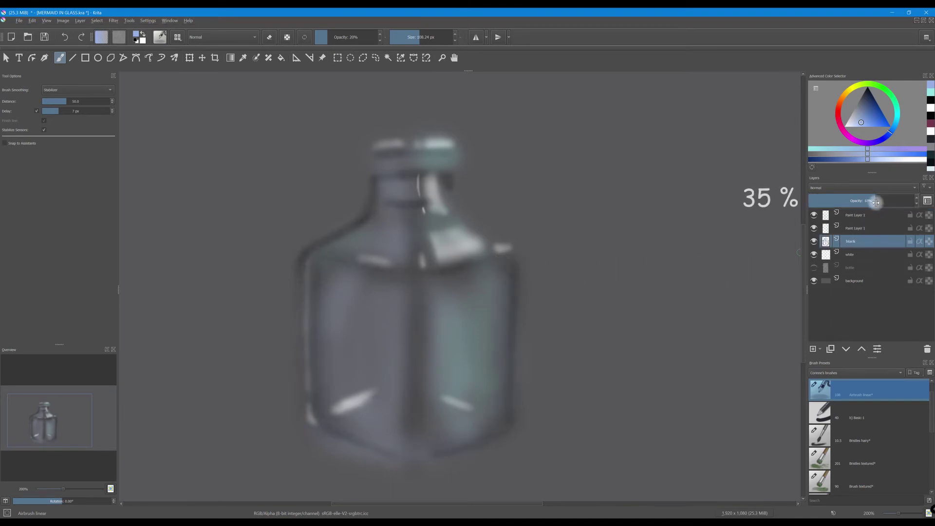
{"action": "left_click_drag", "start_coordinate": [876, 203], "coordinate": [870, 206]}
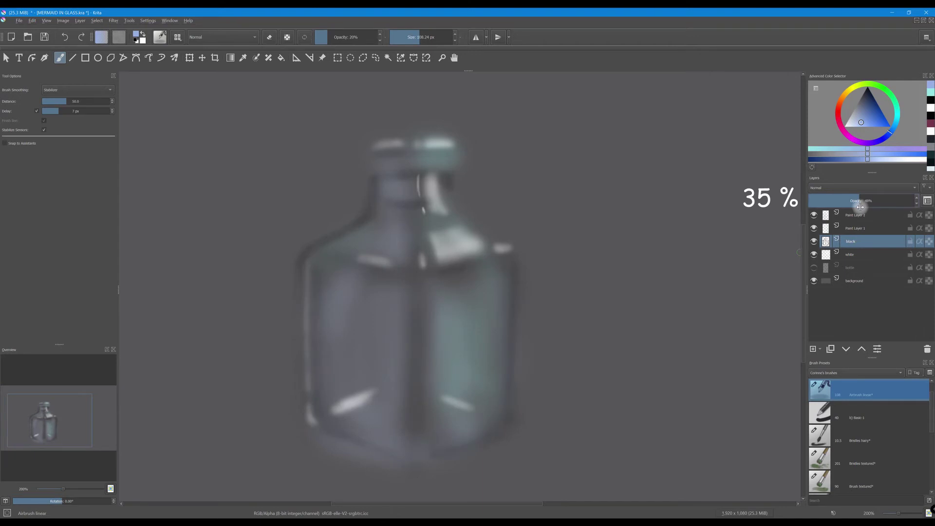
{"action": "left_click_drag", "start_coordinate": [859, 207], "coordinate": [846, 208]}
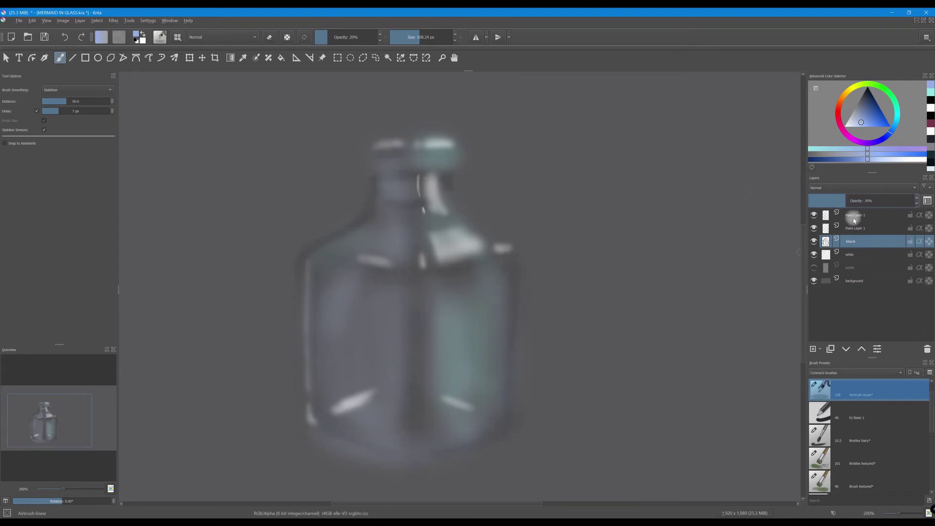
- Rename the teal tint layer green and the blue tint layer above it blue
{"action": "left_click", "coordinate": [854, 220]}
{"action": "double_click", "coordinate": [860, 230]}
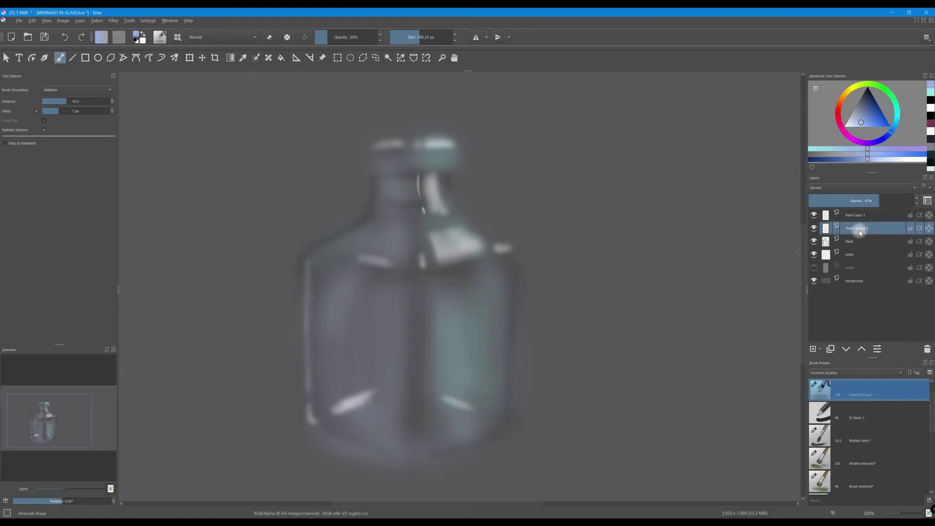
{"action": "type", "text": "green"}
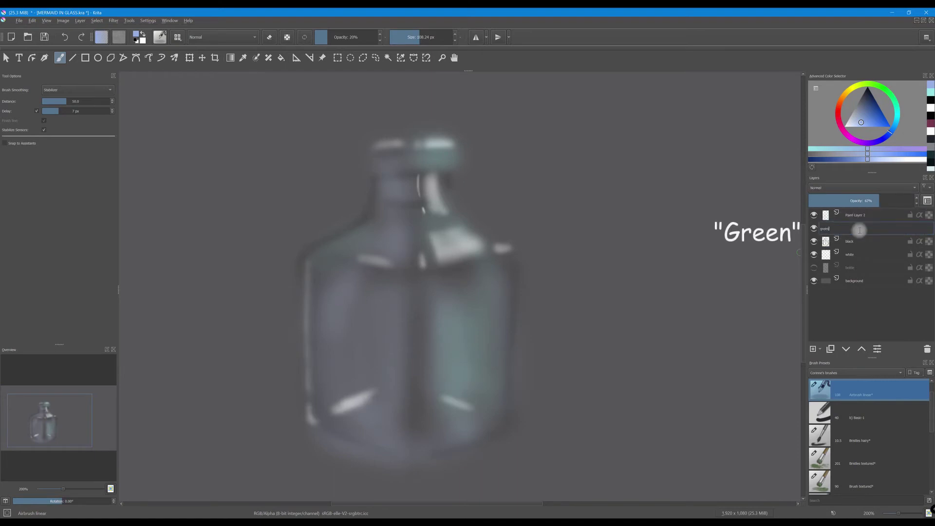
{"action": "key", "text": "Return"}
{"action": "double_click", "coordinate": [853, 216]}
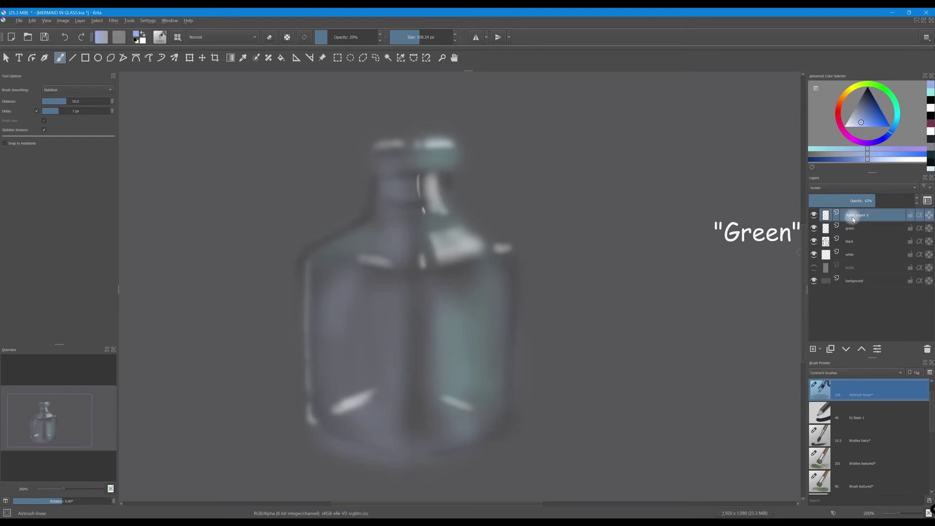
{"action": "type", "text": "blue"}
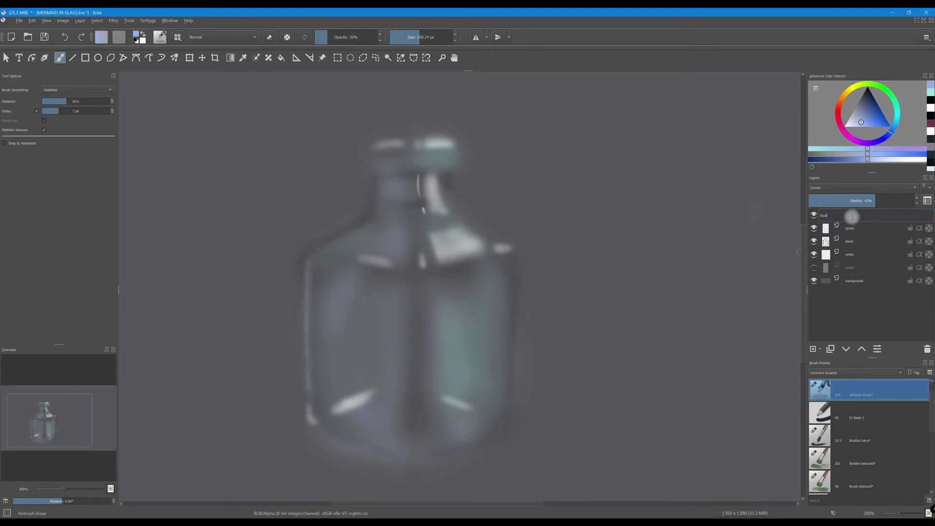
{"action": "key", "text": "Return"}
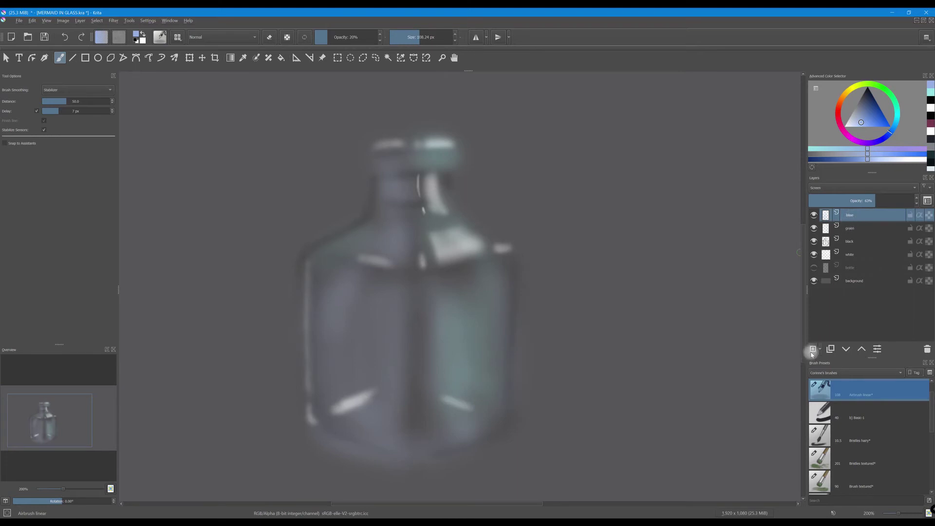
- Add a new paint layer above the blue layer and name it brown
{"action": "left_click", "coordinate": [857, 268]}
{"action": "left_click", "coordinate": [853, 216]}
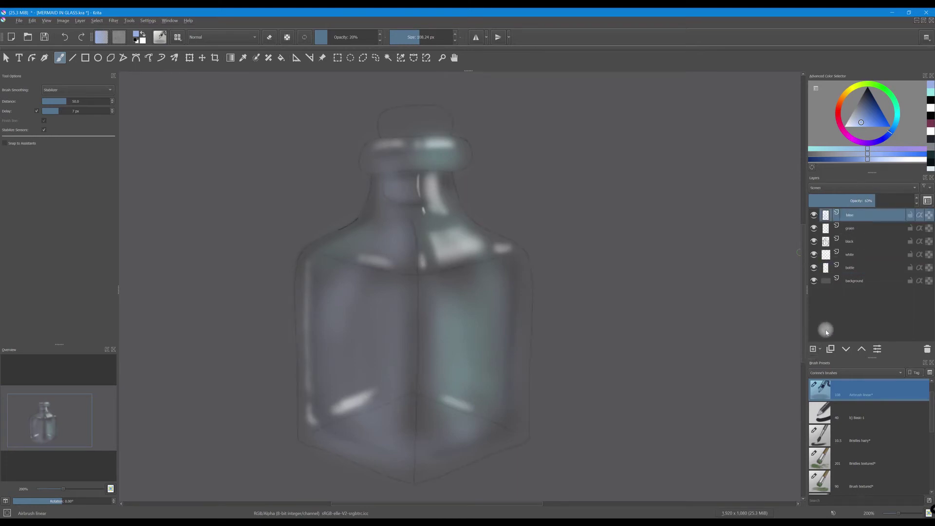
{"action": "left_click", "coordinate": [814, 349]}
{"action": "double_click", "coordinate": [852, 215]}
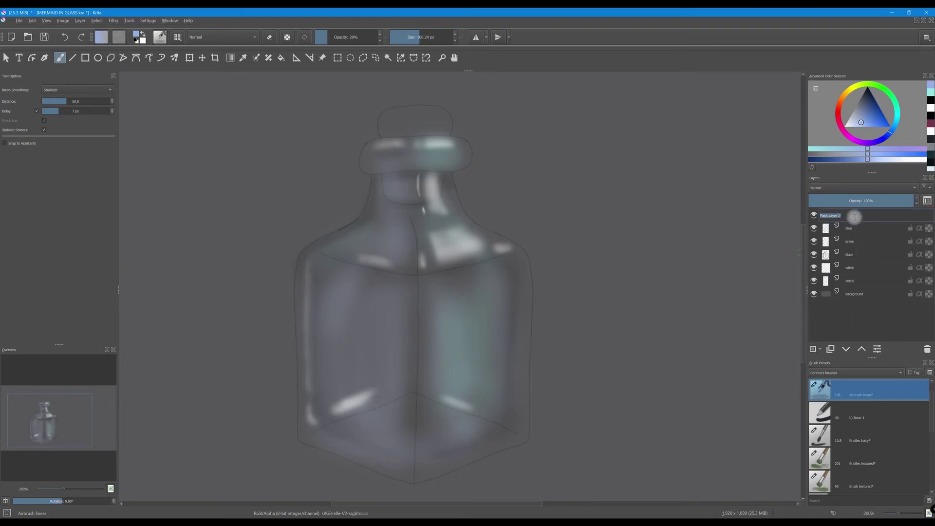
{"action": "type", "text": "brown"}
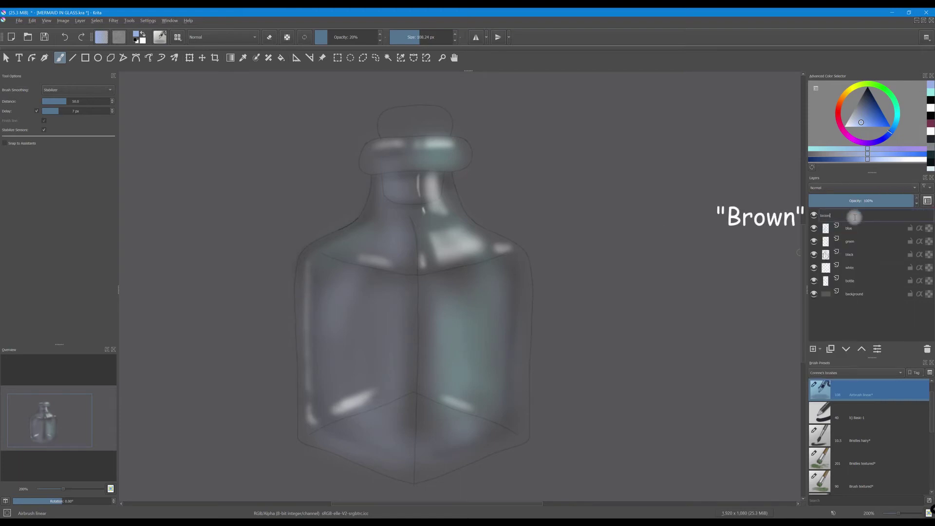
{"action": "key", "text": "Return"}
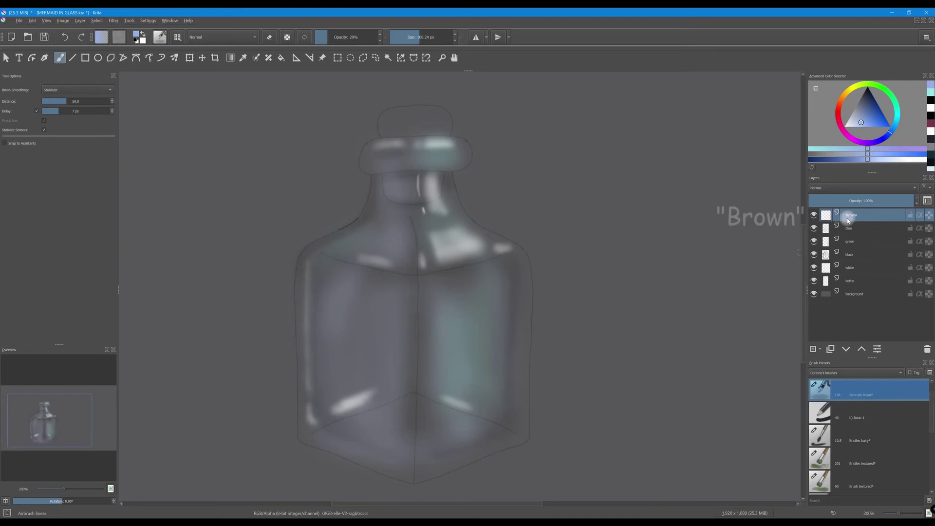
- Choose a dark brownish red for the brush, test it beside the bottle and undo the test stroke
{"action": "left_click", "coordinate": [839, 122]}
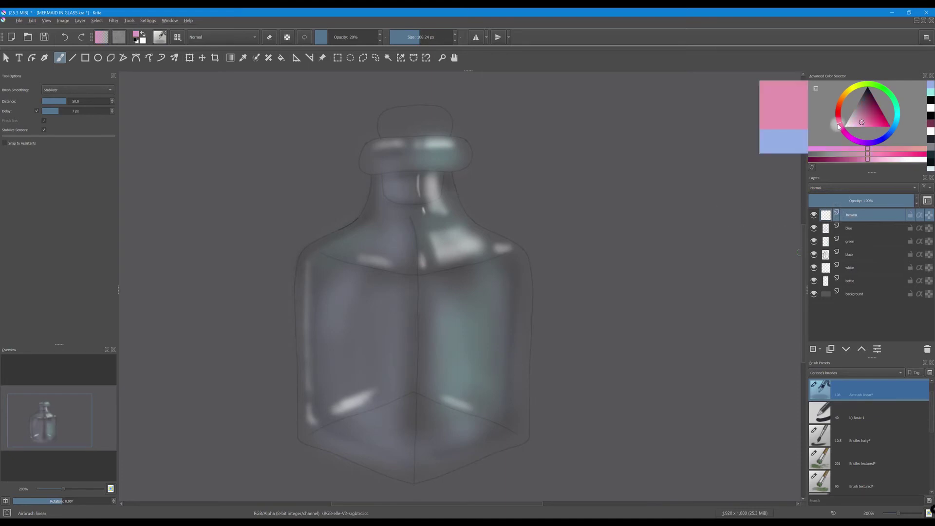
{"action": "left_click", "coordinate": [933, 124]}
{"action": "mouse_move", "coordinate": [840, 120]}
{"action": "left_mouse_down"}
{"action": "mouse_move", "coordinate": [873, 109]}
{"action": "mouse_move", "coordinate": [867, 106]}
{"action": "left_mouse_up"}
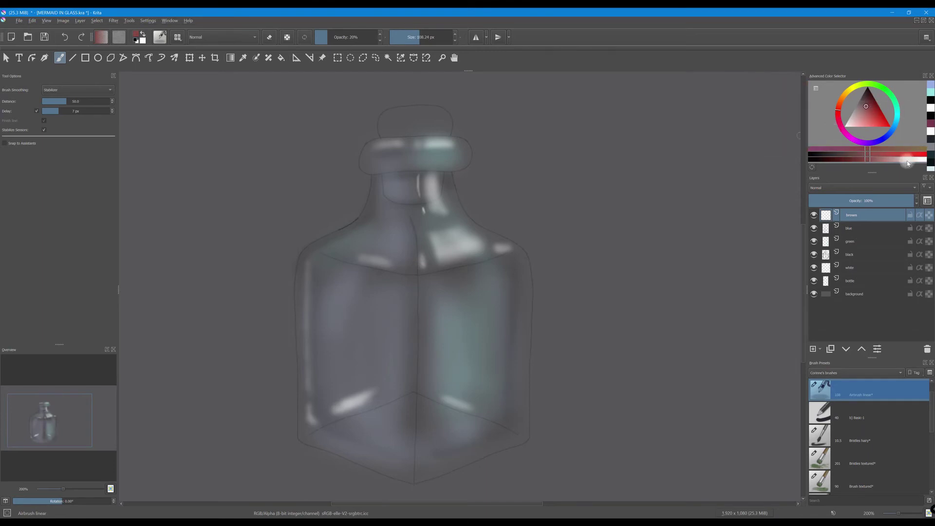
{"action": "left_click_drag", "start_coordinate": [872, 155], "coordinate": [855, 160]}
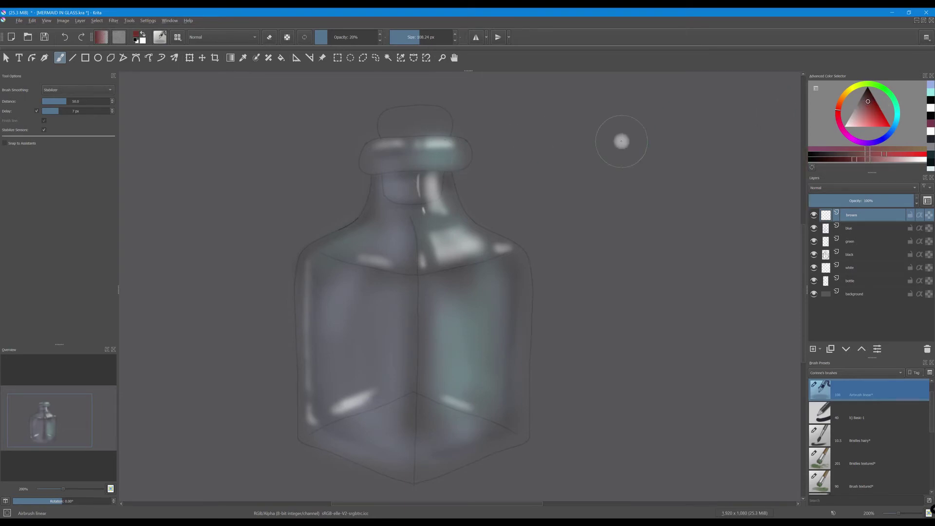
{"action": "mouse_move", "coordinate": [564, 211]}
{"action": "left_mouse_down"}
{"action": "mouse_move", "coordinate": [605, 165]}
{"action": "mouse_move", "coordinate": [575, 225]}
{"action": "mouse_move", "coordinate": [629, 163]}
{"action": "left_mouse_up"}
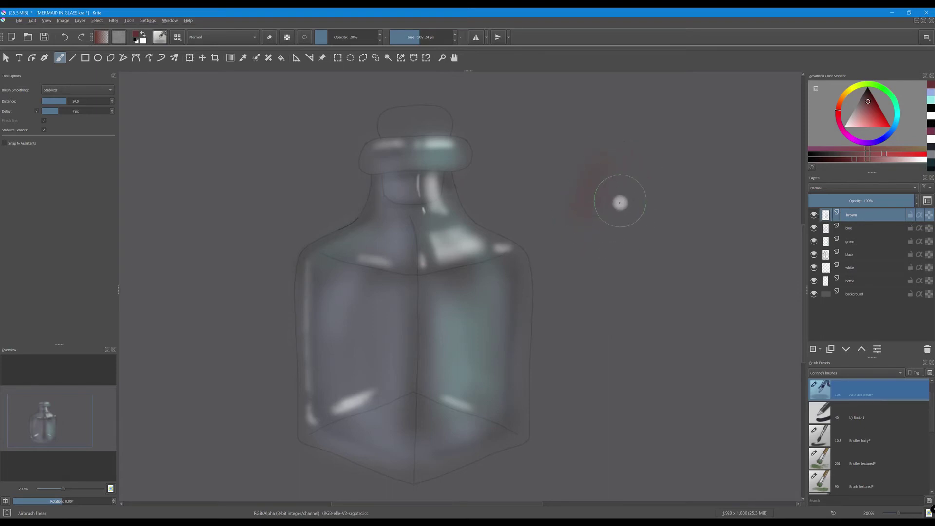
{"action": "key", "text": "ctrl+z"}
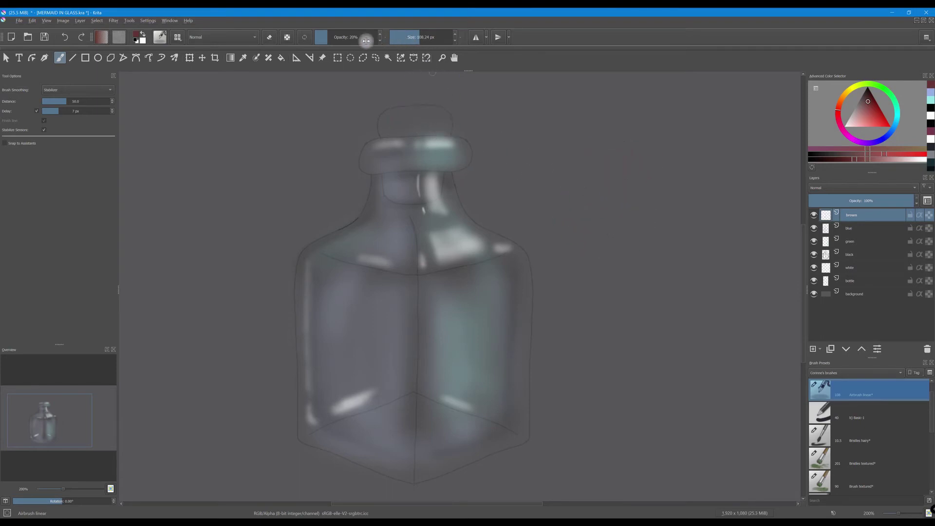
- Set the brush opacity to 46% and settle on a darker red, undoing the test swatches made beside the bottle
{"action": "left_click_drag", "start_coordinate": [329, 38], "coordinate": [344, 37]}
{"action": "mouse_move", "coordinate": [592, 146]}
{"action": "left_mouse_down"}
{"action": "mouse_move", "coordinate": [601, 130]}
{"action": "mouse_move", "coordinate": [567, 218]}
{"action": "left_mouse_up"}
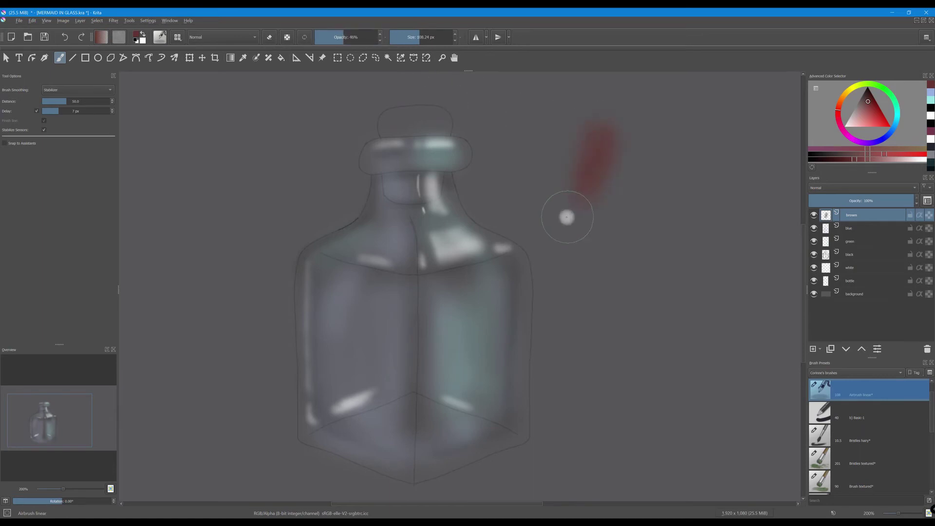
{"action": "left_click_drag", "start_coordinate": [868, 105], "coordinate": [871, 101]}
{"action": "mouse_move", "coordinate": [620, 140]}
{"action": "left_mouse_down"}
{"action": "mouse_move", "coordinate": [639, 144]}
{"action": "mouse_move", "coordinate": [603, 225]}
{"action": "left_mouse_up"}
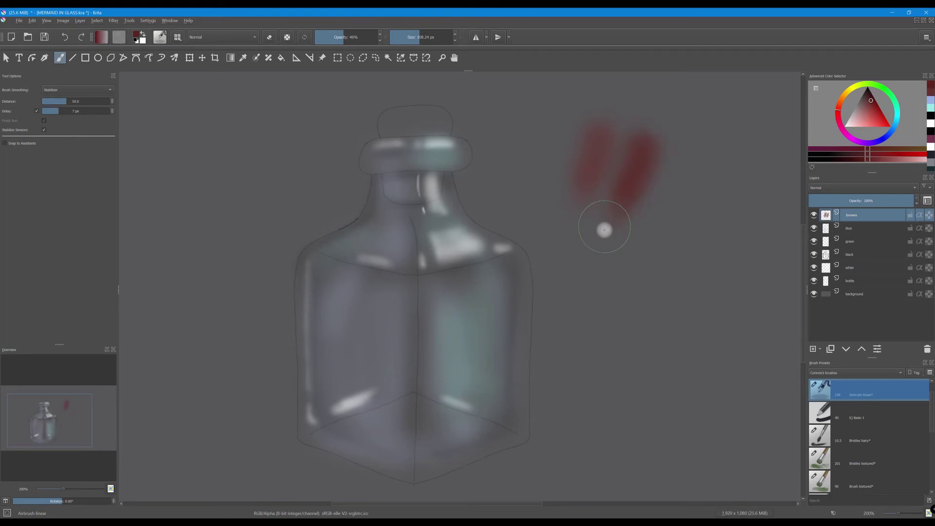
{"action": "left_click_drag", "start_coordinate": [868, 104], "coordinate": [868, 97]}
{"action": "mouse_move", "coordinate": [642, 163]}
{"action": "left_mouse_down"}
{"action": "mouse_move", "coordinate": [675, 152]}
{"action": "mouse_move", "coordinate": [642, 234]}
{"action": "left_mouse_up"}
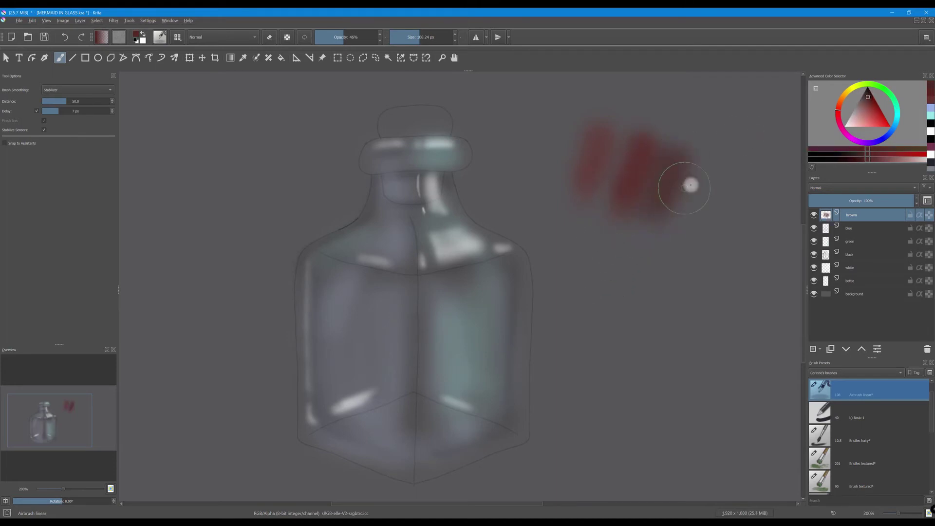
{"action": "key", "text": "ctrl+z"}
{"action": "key", "text": "ctrl+z"}
{"action": "key", "text": "ctrl+z"}
{"action": "key", "text": "ctrl+z"}
{"action": "key", "text": "ctrl+z"}
{"action": "key", "text": "ctrl+z"}
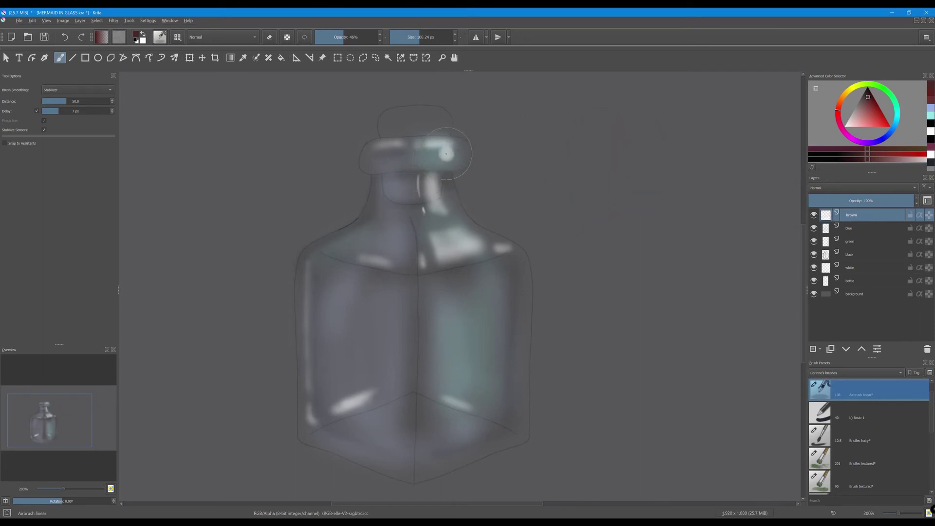
- Reduce the brush size to 55 px and airbrush the stopper's top above the lip dark red-brown
{"action": "key", "text": "bracketleft"}
{"action": "key", "text": "bracketleft"}
{"action": "key", "text": "bracketleft"}
{"action": "key", "text": "bracketleft"}
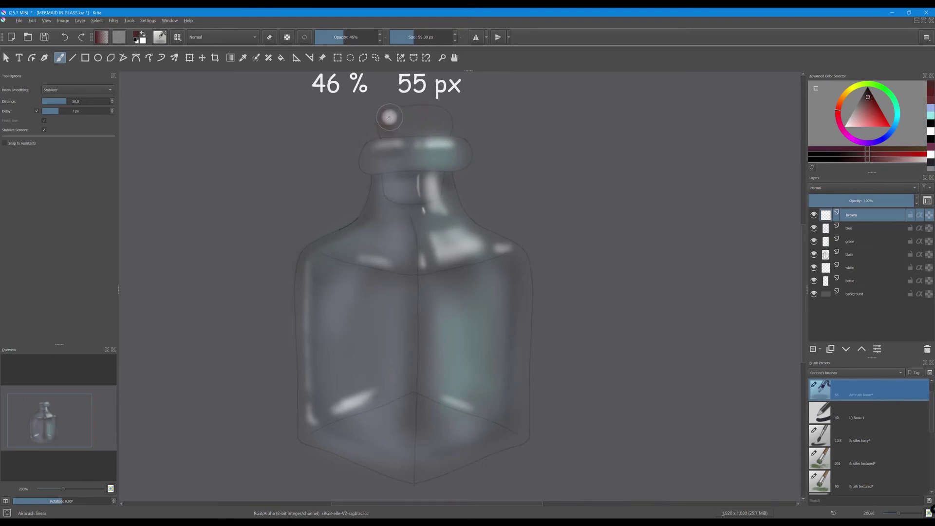
{"action": "mouse_move", "coordinate": [388, 119]}
{"action": "left_mouse_down"}
{"action": "mouse_move", "coordinate": [382, 129]}
{"action": "mouse_move", "coordinate": [395, 113]}
{"action": "mouse_move", "coordinate": [392, 123]}
{"action": "mouse_move", "coordinate": [443, 117]}
{"action": "mouse_move", "coordinate": [438, 129]}
{"action": "mouse_move", "coordinate": [416, 130]}
{"action": "mouse_move", "coordinate": [440, 116]}
{"action": "mouse_move", "coordinate": [424, 114]}
{"action": "mouse_move", "coordinate": [392, 141]}
{"action": "left_mouse_up"}
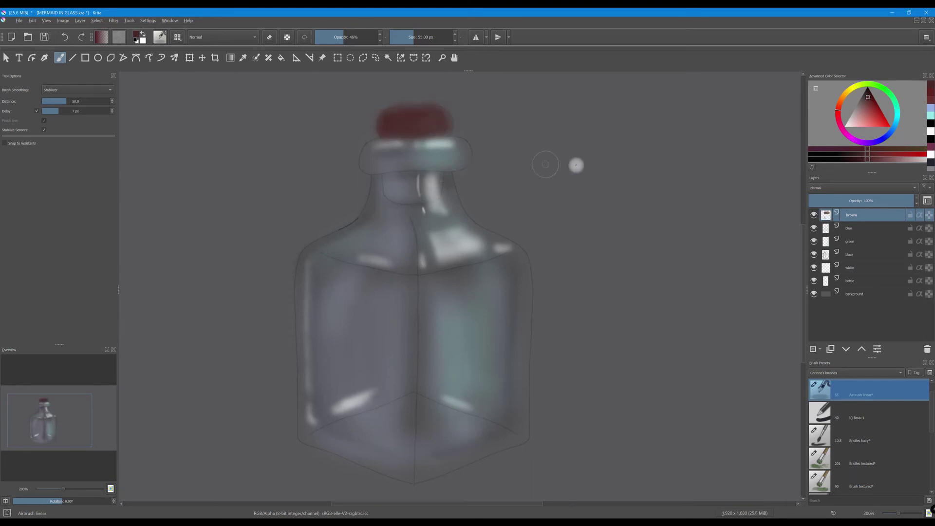
- Airbrush the stopper section inside the bottle's lip on a new paint layer named brown 2
{"action": "left_click", "coordinate": [813, 349]}
{"action": "mouse_move", "coordinate": [386, 145]}
{"action": "left_mouse_down"}
{"action": "mouse_move", "coordinate": [389, 167]}
{"action": "mouse_move", "coordinate": [387, 143]}
{"action": "mouse_move", "coordinate": [395, 165]}
{"action": "mouse_move", "coordinate": [401, 143]}
{"action": "mouse_move", "coordinate": [404, 165]}
{"action": "mouse_move", "coordinate": [424, 142]}
{"action": "mouse_move", "coordinate": [422, 164]}
{"action": "mouse_move", "coordinate": [432, 170]}
{"action": "mouse_move", "coordinate": [442, 142]}
{"action": "mouse_move", "coordinate": [426, 166]}
{"action": "mouse_move", "coordinate": [390, 167]}
{"action": "mouse_move", "coordinate": [441, 155]}
{"action": "mouse_move", "coordinate": [436, 137]}
{"action": "mouse_move", "coordinate": [417, 165]}
{"action": "mouse_move", "coordinate": [383, 162]}
{"action": "mouse_move", "coordinate": [385, 145]}
{"action": "mouse_move", "coordinate": [408, 140]}
{"action": "mouse_move", "coordinate": [422, 153]}
{"action": "mouse_move", "coordinate": [438, 140]}
{"action": "mouse_move", "coordinate": [471, 163]}
{"action": "left_mouse_up"}
{"action": "double_click", "coordinate": [851, 216]}
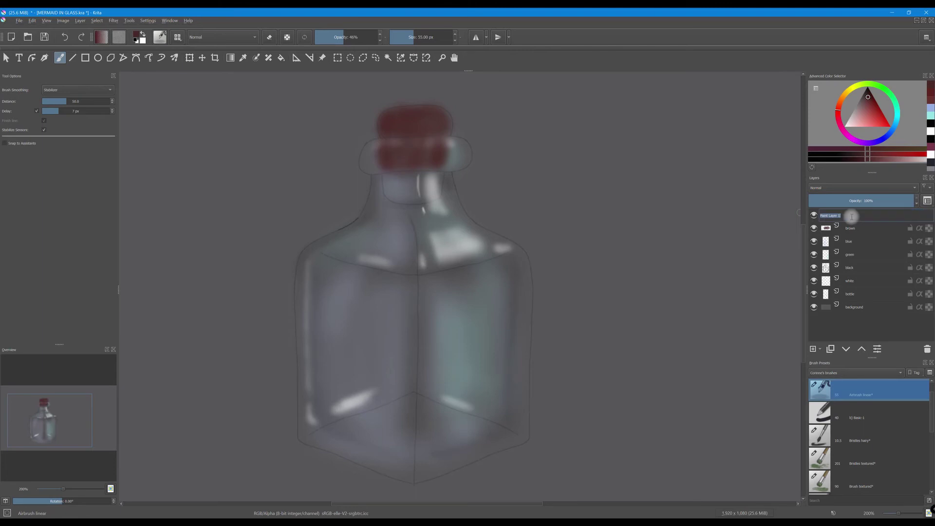
{"action": "type", "text": "bro"}
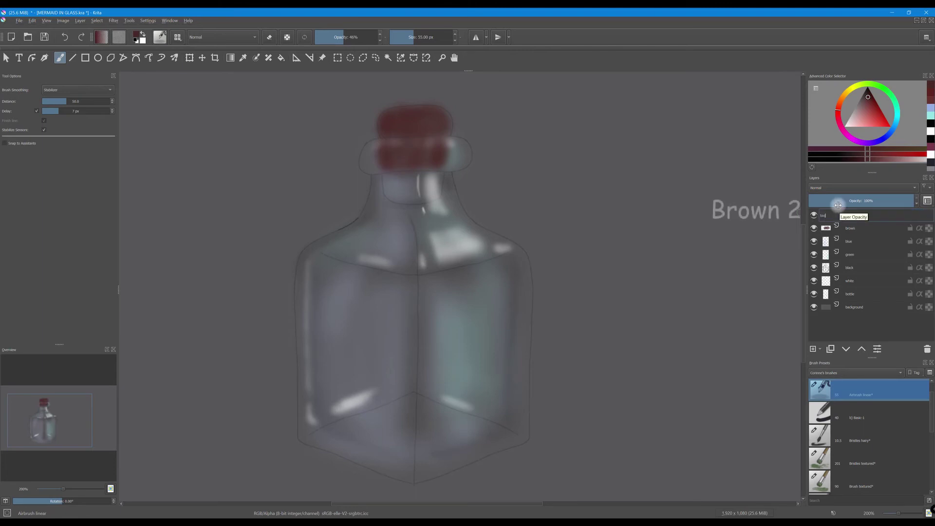
{"action": "type", "text": "wn 2"}
{"action": "key", "text": "Return"}
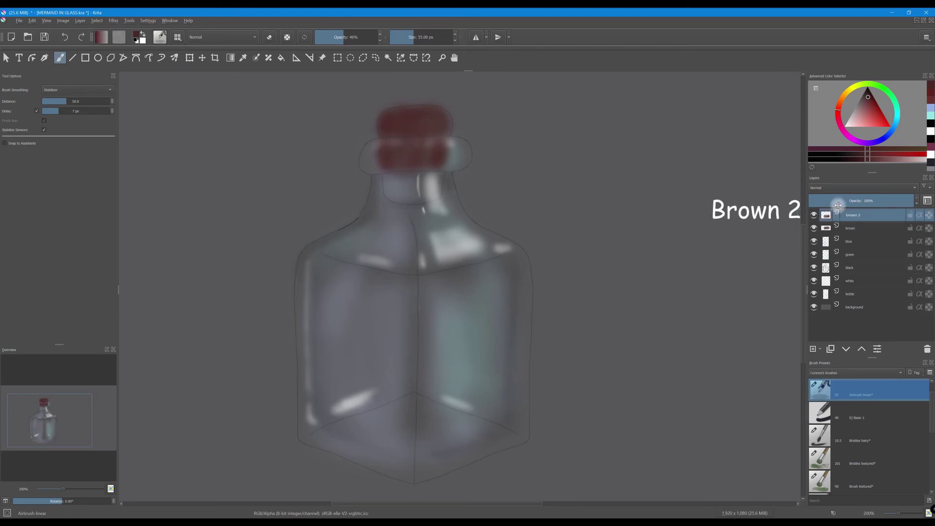
- Add another paint layer above brown 2 and name it brown 3
{"action": "left_click", "coordinate": [813, 348]}
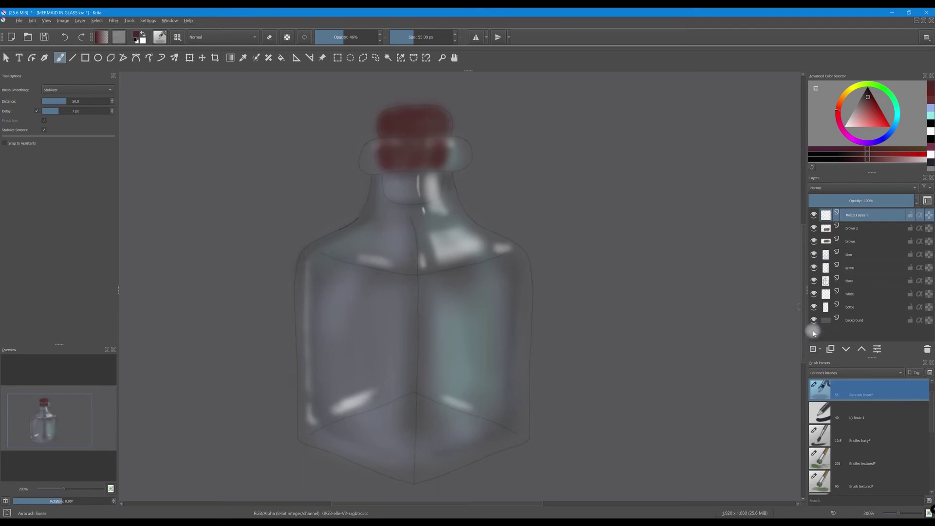
{"action": "double_click", "coordinate": [853, 217]}
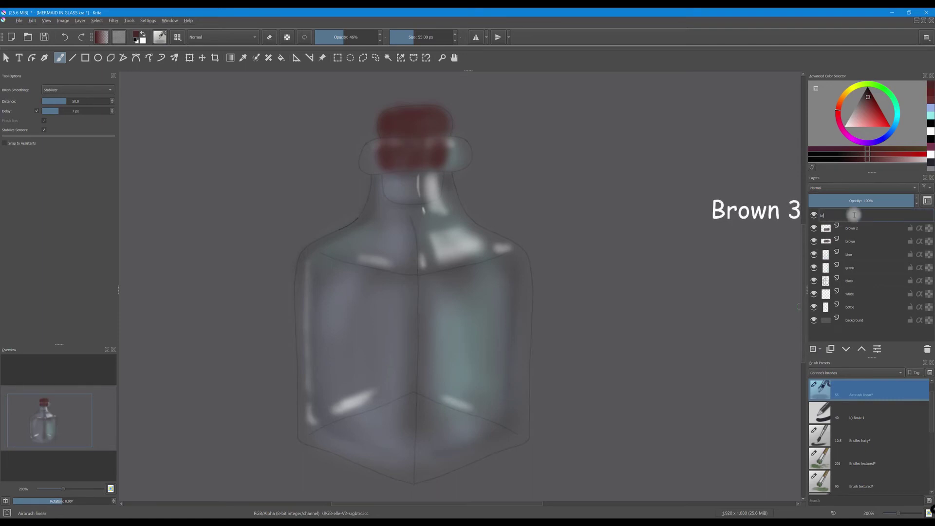
{"action": "key", "text": "Return"}
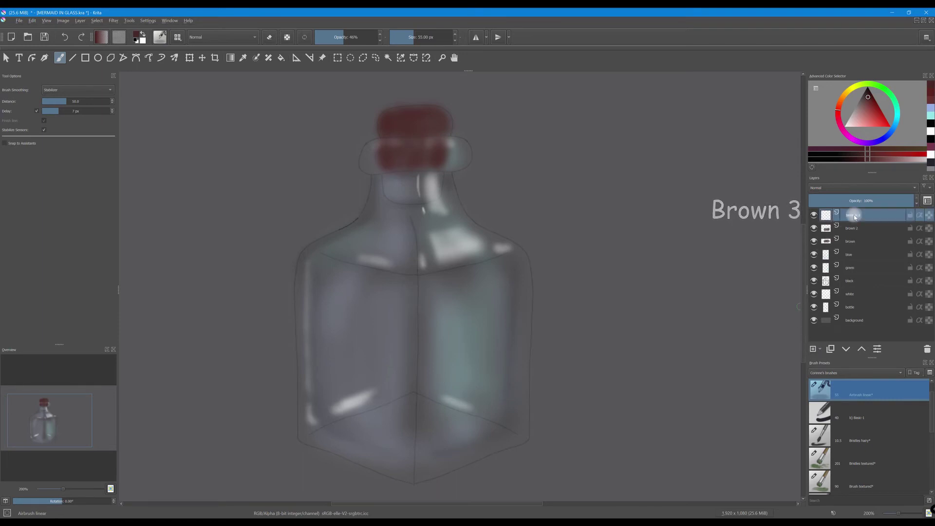
- Airbrush the stopper's lower end inside the neck on brown 3, and fill in the lip section on brown 2
{"action": "mouse_move", "coordinate": [391, 177]}
{"action": "left_mouse_down"}
{"action": "mouse_move", "coordinate": [395, 198]}
{"action": "mouse_move", "coordinate": [396, 175]}
{"action": "mouse_move", "coordinate": [415, 196]}
{"action": "mouse_move", "coordinate": [434, 176]}
{"action": "mouse_move", "coordinate": [402, 195]}
{"action": "mouse_move", "coordinate": [426, 188]}
{"action": "mouse_move", "coordinate": [390, 178]}
{"action": "mouse_move", "coordinate": [434, 181]}
{"action": "mouse_move", "coordinate": [406, 191]}
{"action": "mouse_move", "coordinate": [394, 179]}
{"action": "mouse_move", "coordinate": [389, 191]}
{"action": "mouse_move", "coordinate": [418, 194]}
{"action": "mouse_move", "coordinate": [434, 171]}
{"action": "mouse_move", "coordinate": [432, 191]}
{"action": "mouse_move", "coordinate": [393, 181]}
{"action": "mouse_move", "coordinate": [423, 193]}
{"action": "mouse_move", "coordinate": [436, 178]}
{"action": "mouse_move", "coordinate": [390, 177]}
{"action": "mouse_move", "coordinate": [442, 177]}
{"action": "left_mouse_up"}
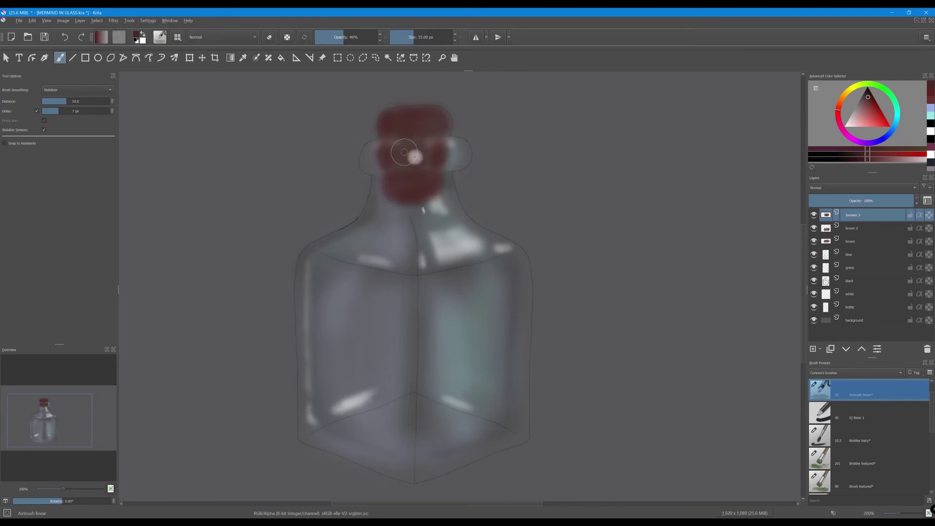
{"action": "left_click", "coordinate": [855, 228]}
{"action": "mouse_move", "coordinate": [401, 143]}
{"action": "left_mouse_down"}
{"action": "mouse_move", "coordinate": [429, 142]}
{"action": "mouse_move", "coordinate": [394, 158]}
{"action": "mouse_move", "coordinate": [435, 163]}
{"action": "mouse_move", "coordinate": [404, 166]}
{"action": "mouse_move", "coordinate": [440, 142]}
{"action": "mouse_move", "coordinate": [426, 191]}
{"action": "left_mouse_up"}
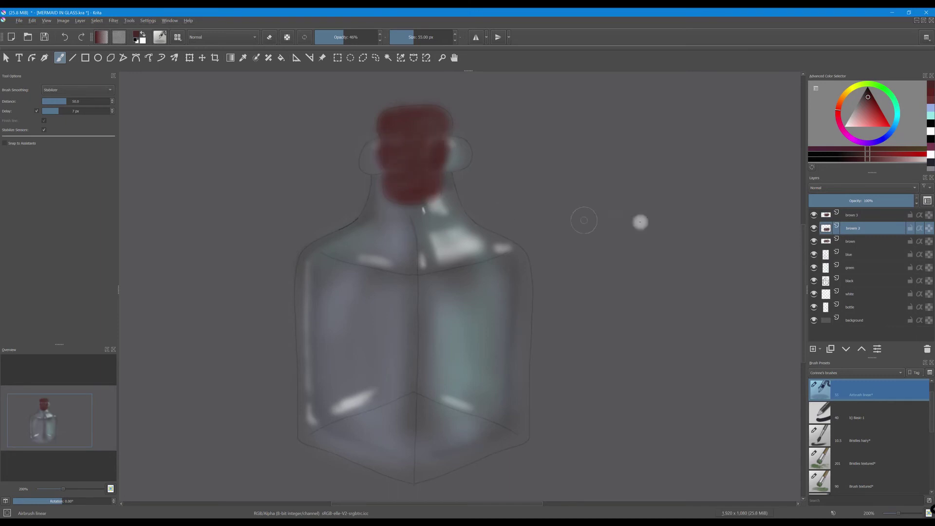
- Lower the opacity of the brown 2 layer to 44% and of the brown 3 layer to 79%
{"action": "left_click", "coordinate": [853, 242]}
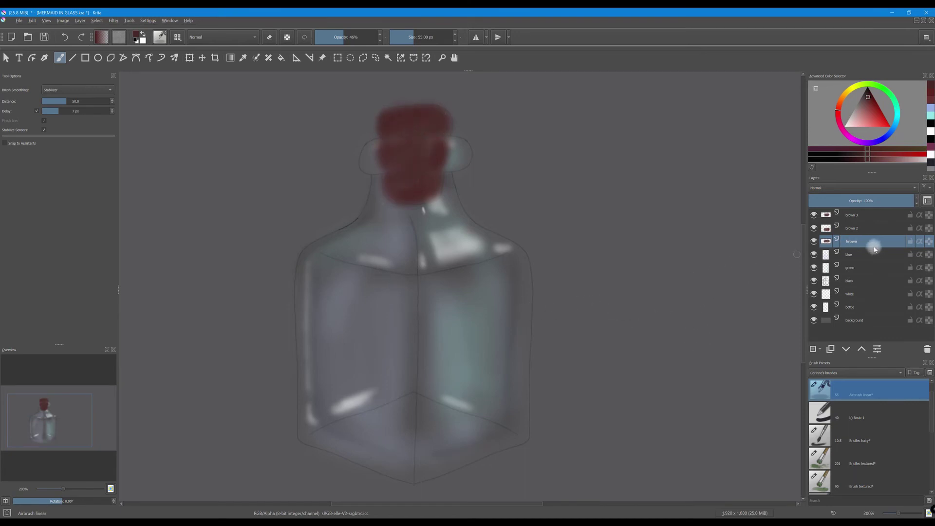
{"action": "left_click", "coordinate": [855, 230]}
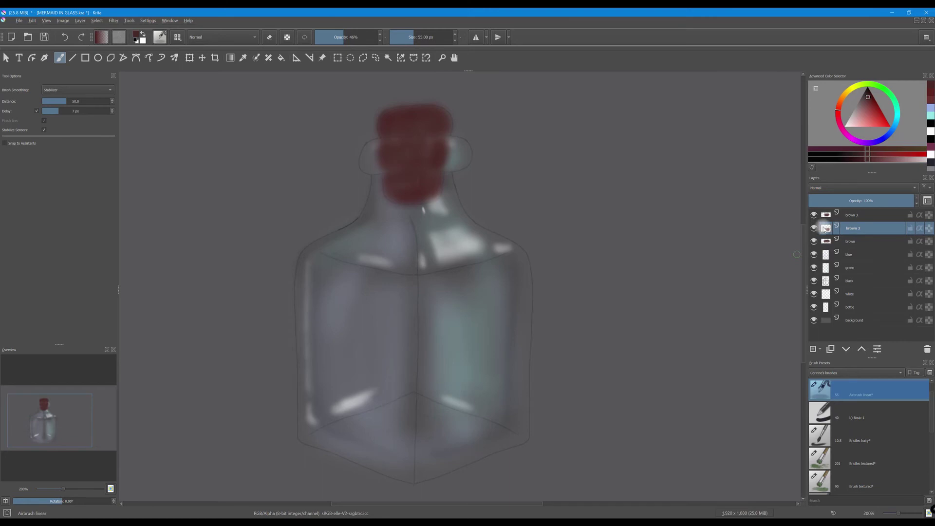
{"action": "left_click_drag", "start_coordinate": [896, 202], "coordinate": [872, 203]}
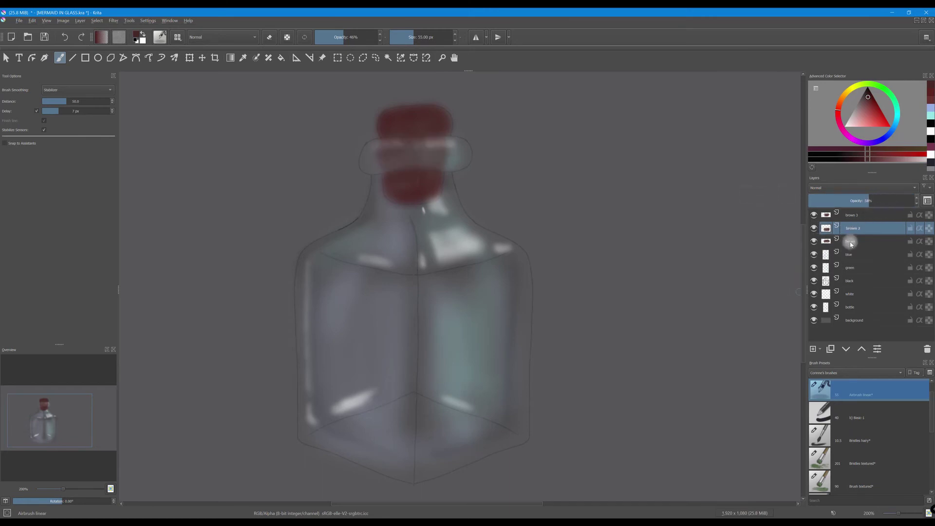
{"action": "left_click", "coordinate": [853, 218]}
{"action": "left_click_drag", "start_coordinate": [895, 200], "coordinate": [861, 205]}
{"action": "left_click", "coordinate": [852, 228]}
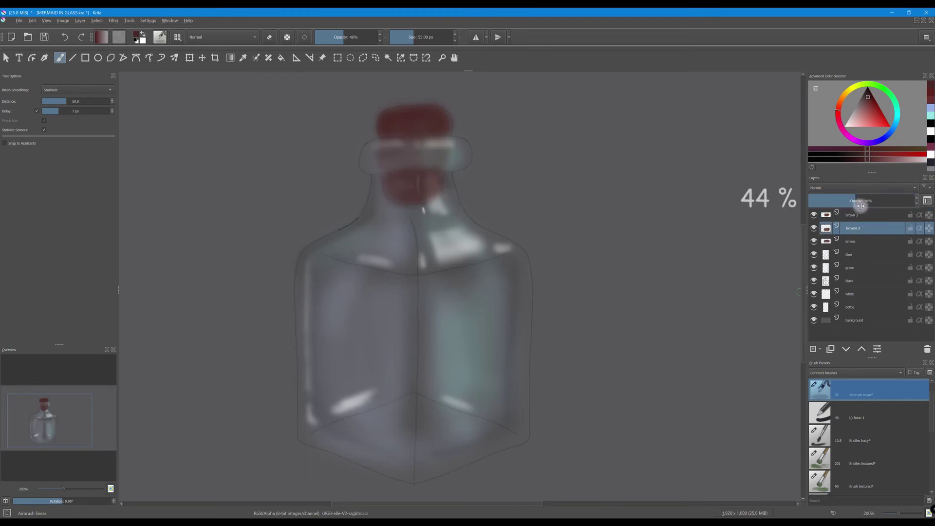
- Set the blending mode of brown 2 to Multiply and of brown 3 to Overlay
{"action": "left_click", "coordinate": [851, 188]}
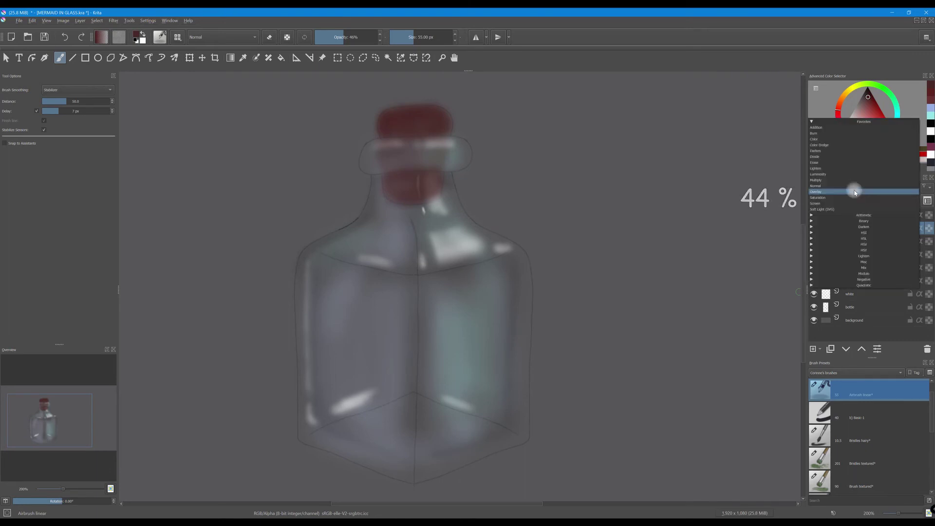
{"action": "left_click", "coordinate": [827, 181]}
{"action": "left_click", "coordinate": [855, 215]}
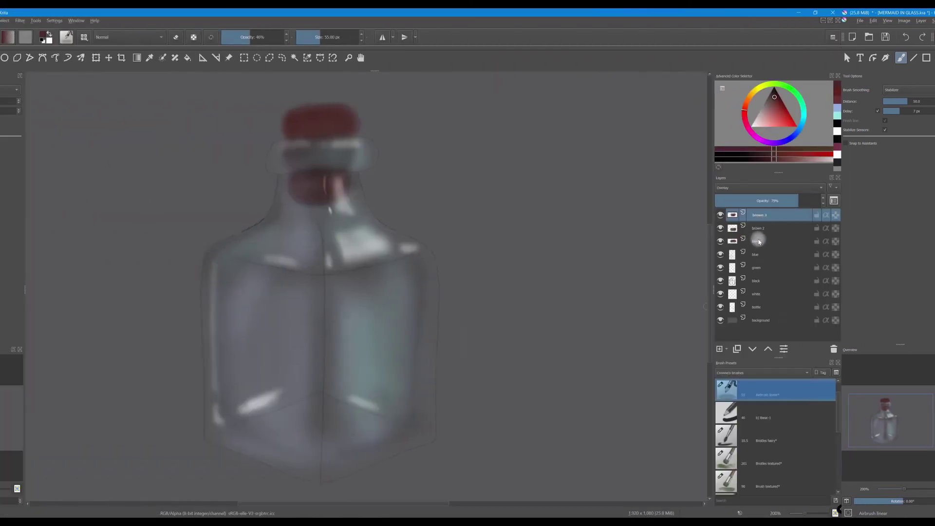
- Airbrush a slightly lighter red over the stopper's top on the brown layer, reducing the brush size to 22.25 px
{"action": "left_click", "coordinate": [852, 242]}
{"action": "left_click", "coordinate": [816, 242]}
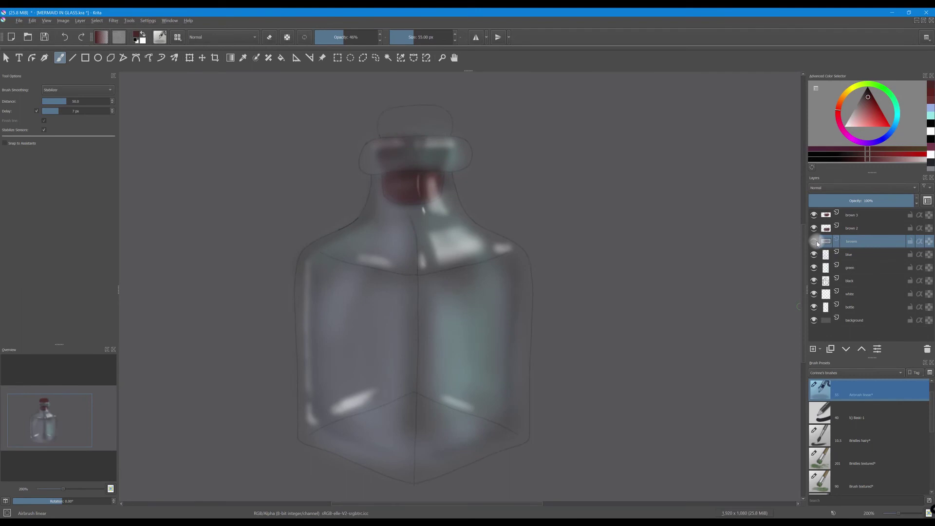
{"action": "left_click", "coordinate": [816, 242]}
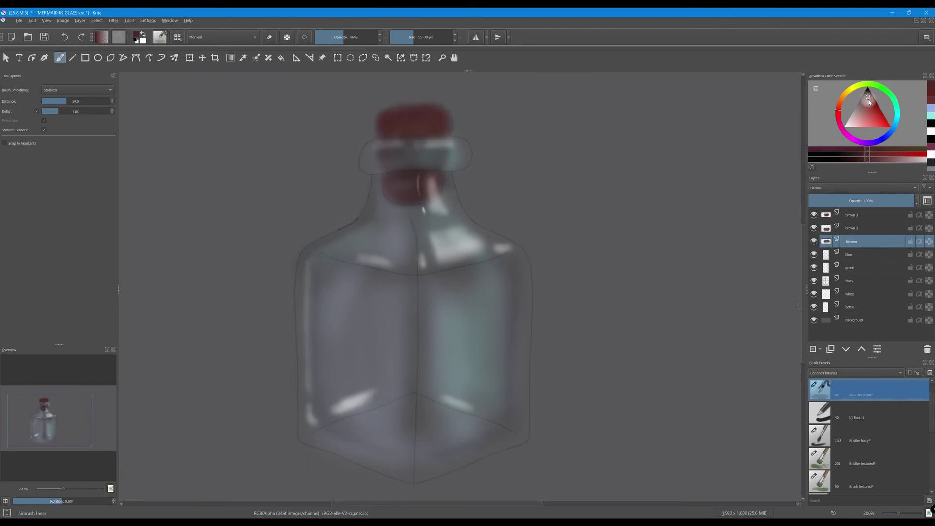
{"action": "left_click_drag", "start_coordinate": [869, 101], "coordinate": [869, 104]}
{"action": "mouse_move", "coordinate": [437, 127]}
{"action": "left_mouse_down"}
{"action": "mouse_move", "coordinate": [393, 122]}
{"action": "mouse_move", "coordinate": [432, 113]}
{"action": "mouse_move", "coordinate": [392, 126]}
{"action": "mouse_move", "coordinate": [443, 121]}
{"action": "left_mouse_up"}
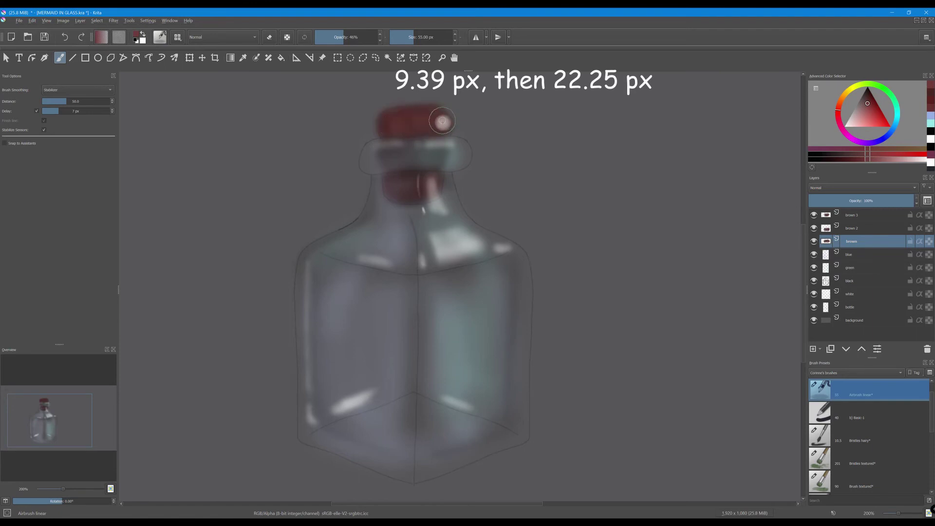
{"action": "left_click_drag", "start_coordinate": [411, 39], "coordinate": [403, 39]}
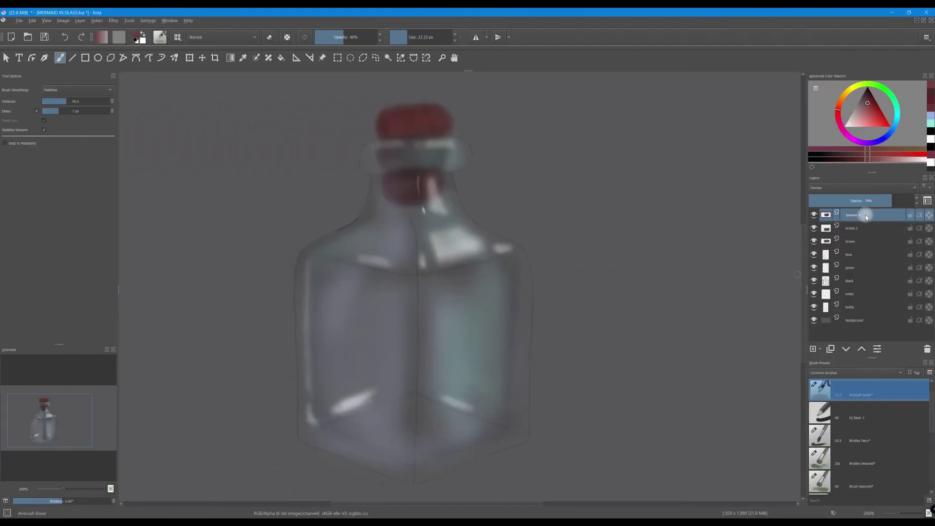
- Airbrush pale pinkish-red highlights down the stopper on a new paint layer above brown 3, enlarging the brush to 41 px
{"action": "left_click", "coordinate": [813, 348]}
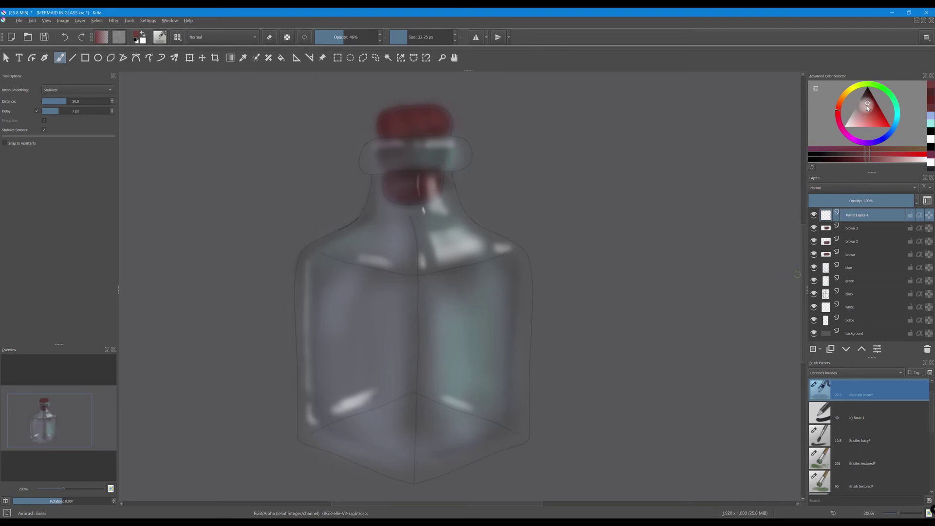
{"action": "left_click_drag", "start_coordinate": [868, 108], "coordinate": [861, 114]}
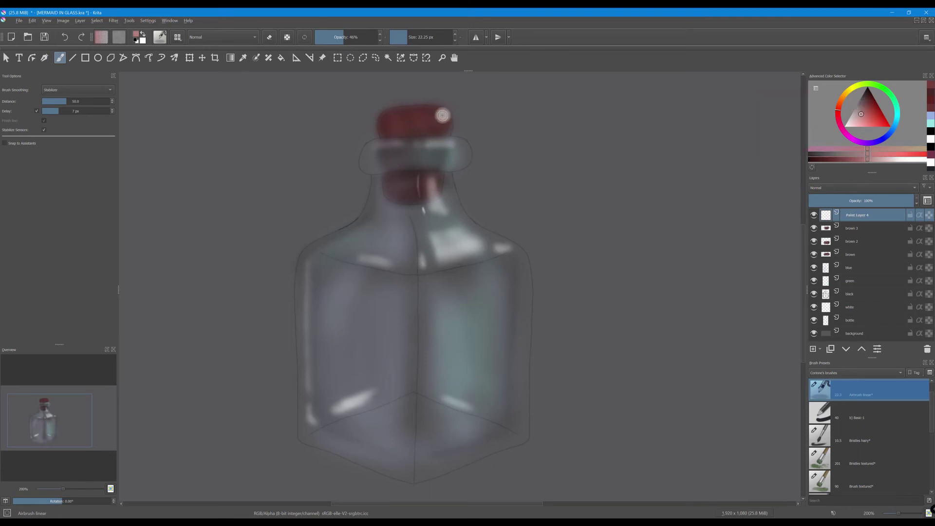
{"action": "mouse_move", "coordinate": [443, 116]}
{"action": "left_mouse_down"}
{"action": "mouse_move", "coordinate": [420, 118]}
{"action": "mouse_move", "coordinate": [430, 122]}
{"action": "left_mouse_up"}
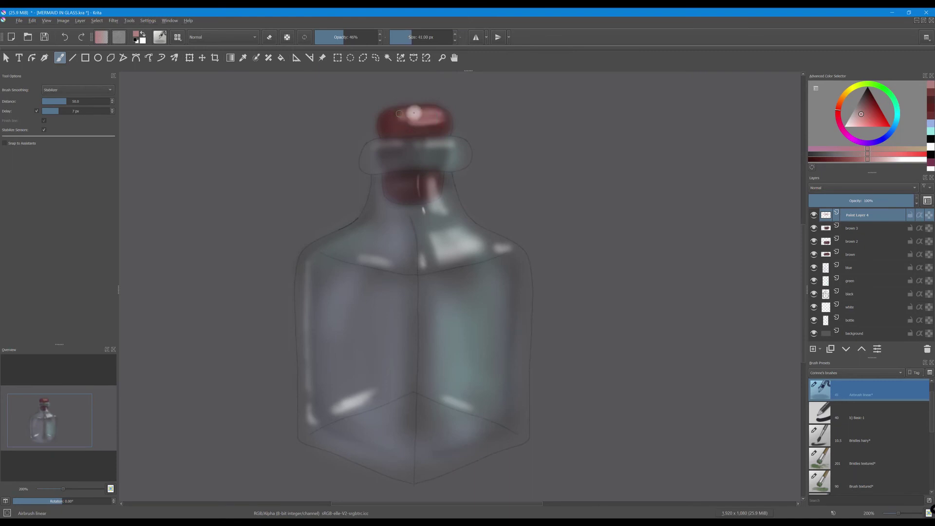
{"action": "mouse_move", "coordinate": [414, 113]}
{"action": "left_mouse_down"}
{"action": "mouse_move", "coordinate": [434, 119]}
{"action": "mouse_move", "coordinate": [404, 129]}
{"action": "mouse_move", "coordinate": [436, 128]}
{"action": "mouse_move", "coordinate": [407, 128]}
{"action": "mouse_move", "coordinate": [438, 131]}
{"action": "left_mouse_up"}
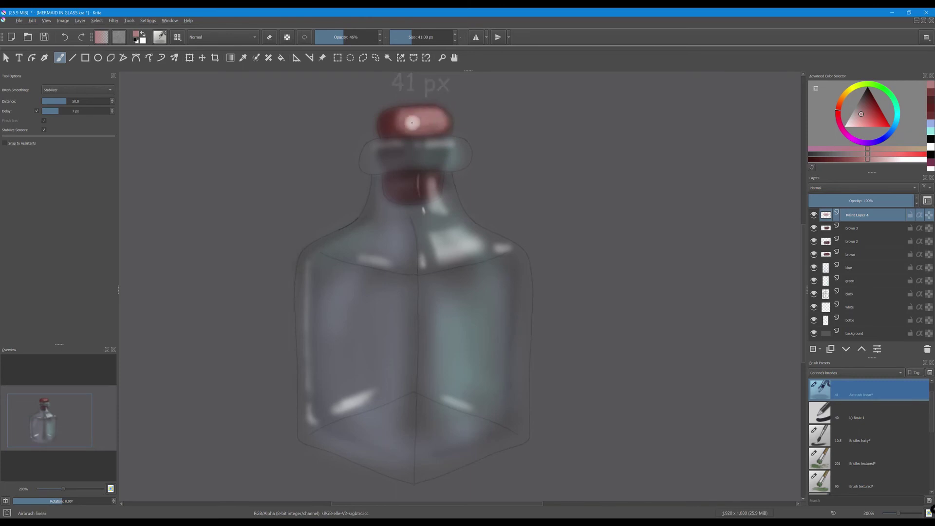
{"action": "mouse_move", "coordinate": [412, 122]}
{"action": "left_mouse_down"}
{"action": "mouse_move", "coordinate": [439, 126]}
{"action": "mouse_move", "coordinate": [415, 128]}
{"action": "mouse_move", "coordinate": [435, 110]}
{"action": "mouse_move", "coordinate": [447, 128]}
{"action": "mouse_move", "coordinate": [448, 118]}
{"action": "mouse_move", "coordinate": [443, 131]}
{"action": "mouse_move", "coordinate": [441, 113]}
{"action": "mouse_move", "coordinate": [421, 110]}
{"action": "left_mouse_up"}
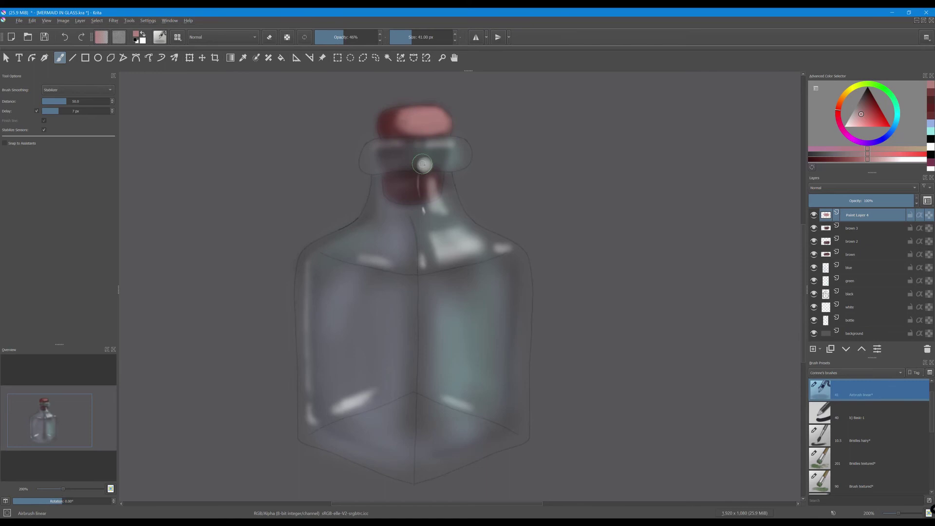
{"action": "mouse_move", "coordinate": [416, 178]}
{"action": "left_mouse_down"}
{"action": "mouse_move", "coordinate": [429, 168]}
{"action": "mouse_move", "coordinate": [434, 176]}
{"action": "mouse_move", "coordinate": [423, 200]}
{"action": "left_mouse_up"}
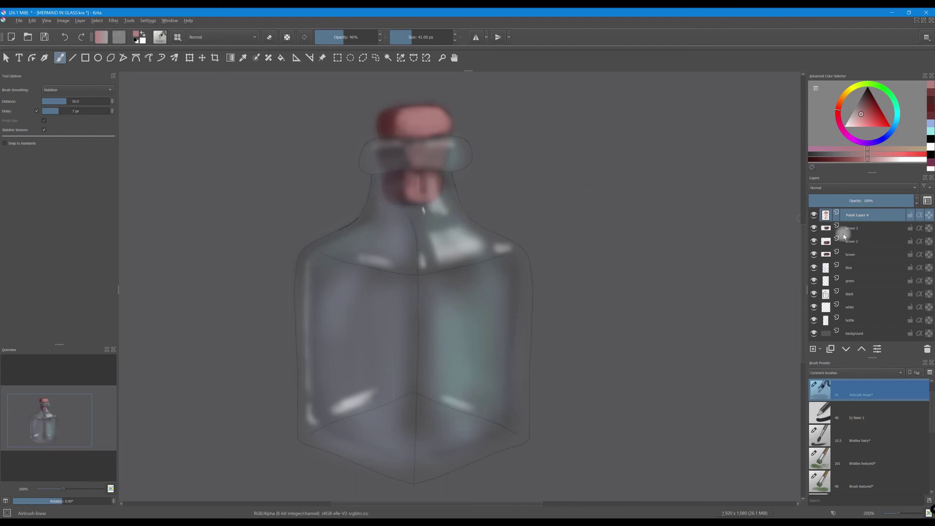
- Rename the stopper highlight layer as LIGHT CORK
{"action": "double_click", "coordinate": [852, 217]}
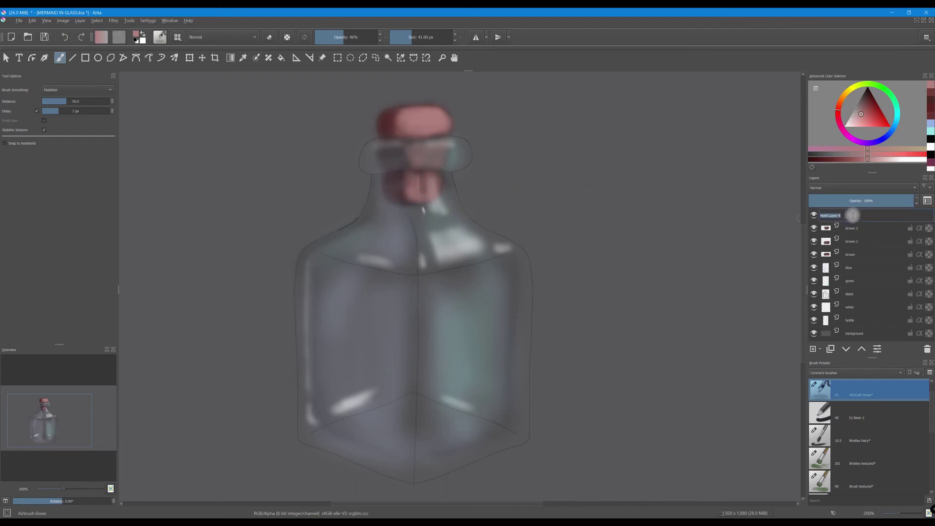
{"action": "key", "text": "BackSpace"}
{"action": "type", "text": "LIGHT CORK"}
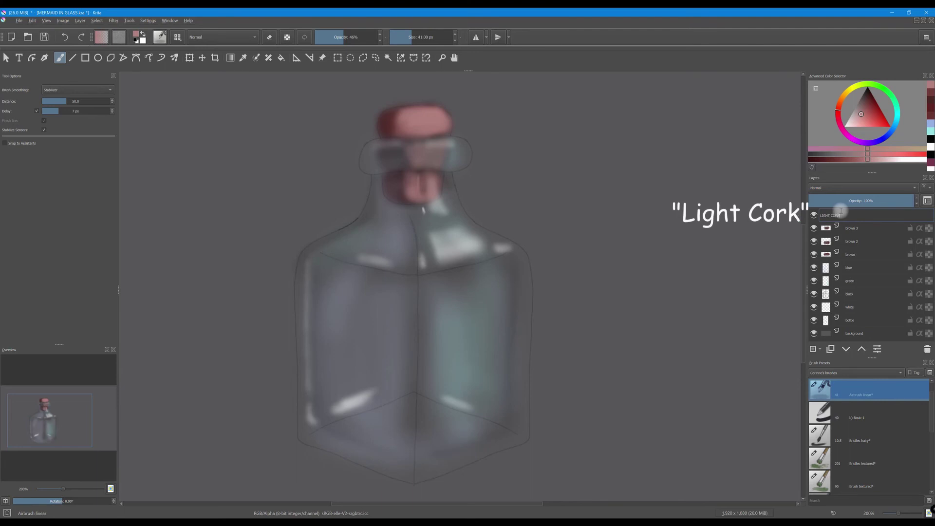
{"action": "key", "text": "Return"}
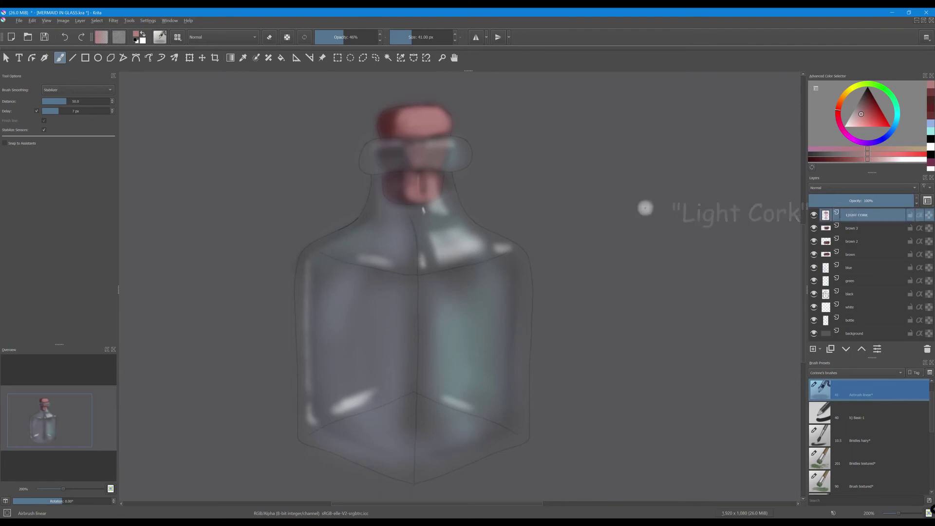
- Add a paint layer above LIGHT CORK and name it DARK CORK
{"action": "left_click", "coordinate": [813, 350]}
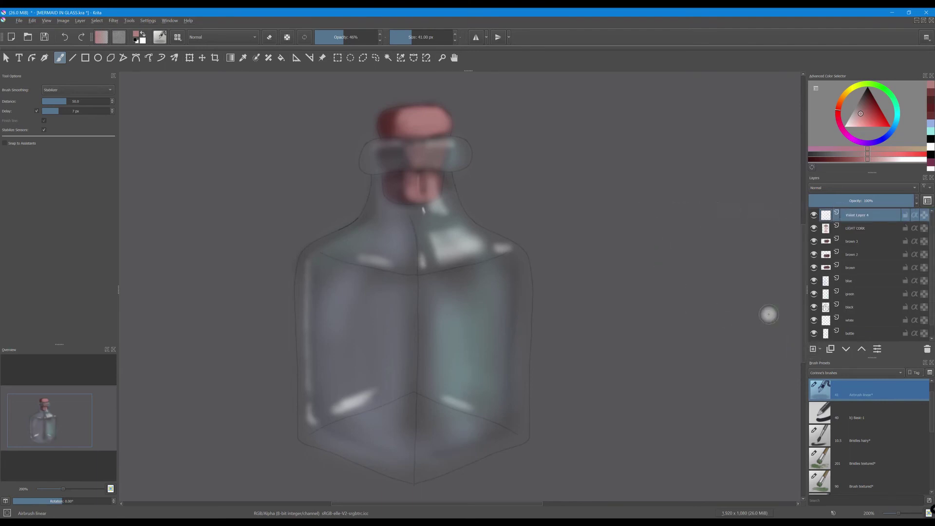
{"action": "key", "text": "F2"}
{"action": "type", "text": "DARK CORK"}
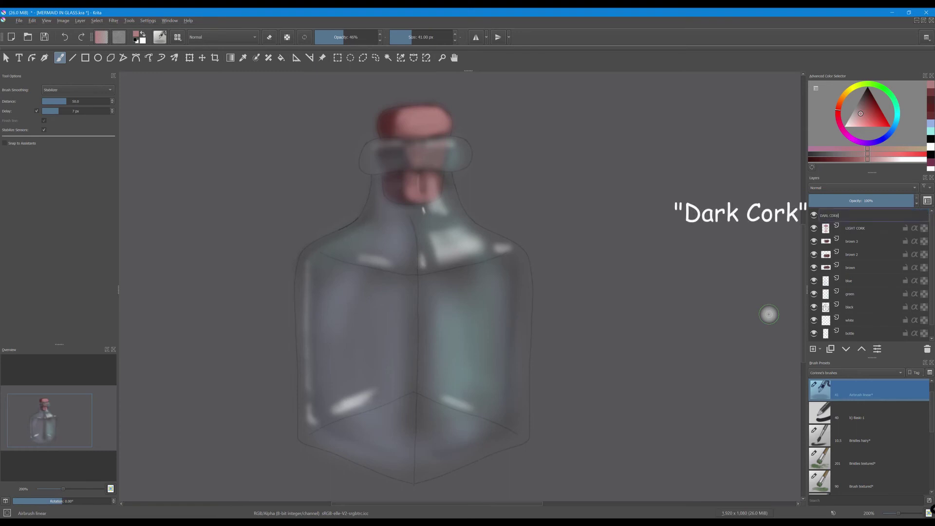
{"action": "key", "text": "Return"}
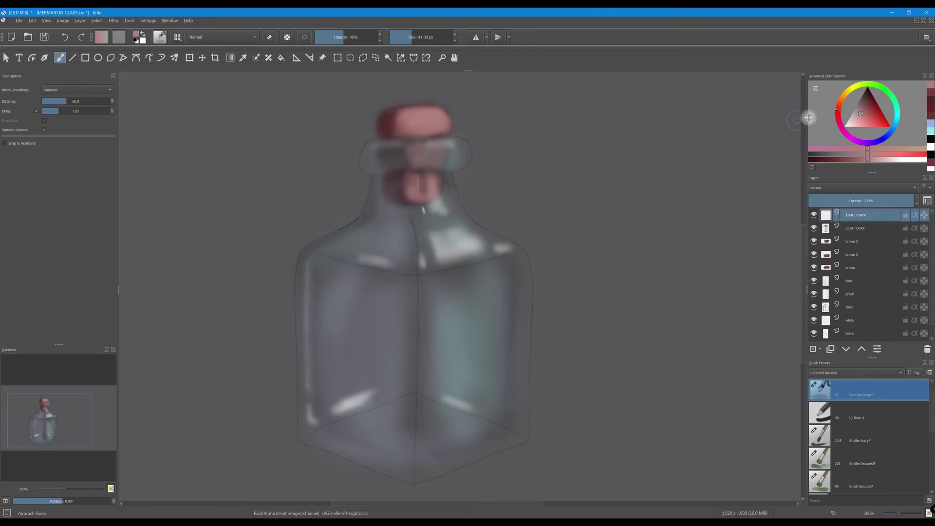
- Airbrush a very dark red-brown shadow down the left side of the stopper, from its top through the lip into the neck
{"action": "left_click_drag", "start_coordinate": [861, 113], "coordinate": [865, 100]}
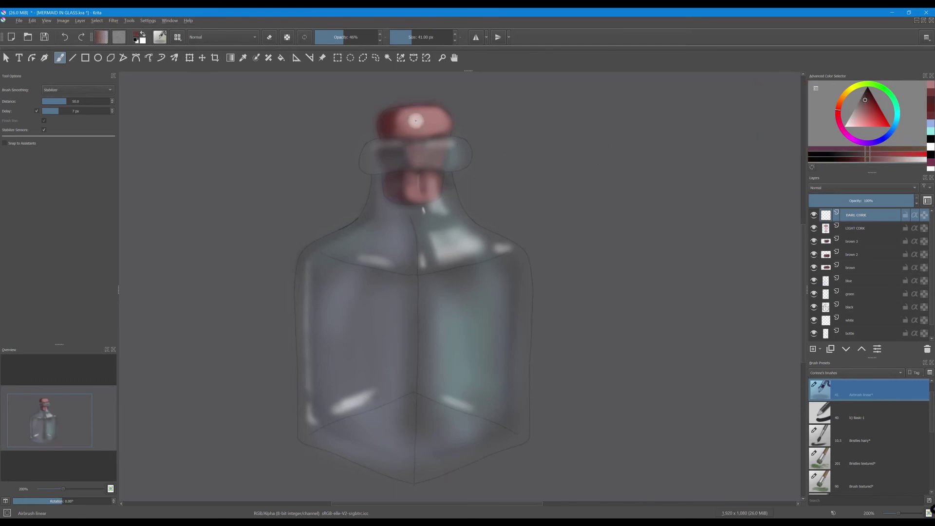
{"action": "left_click_drag", "start_coordinate": [397, 114], "coordinate": [395, 125]}
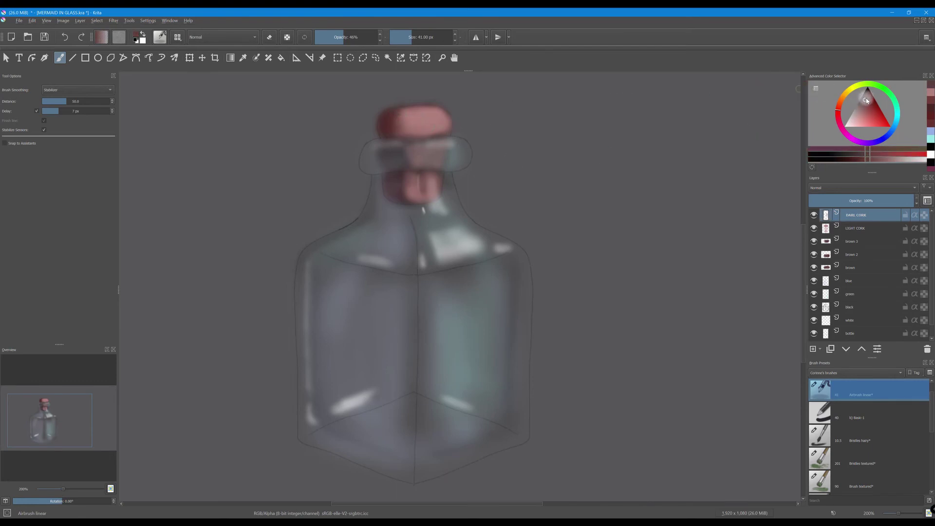
{"action": "left_click_drag", "start_coordinate": [866, 101], "coordinate": [867, 93]}
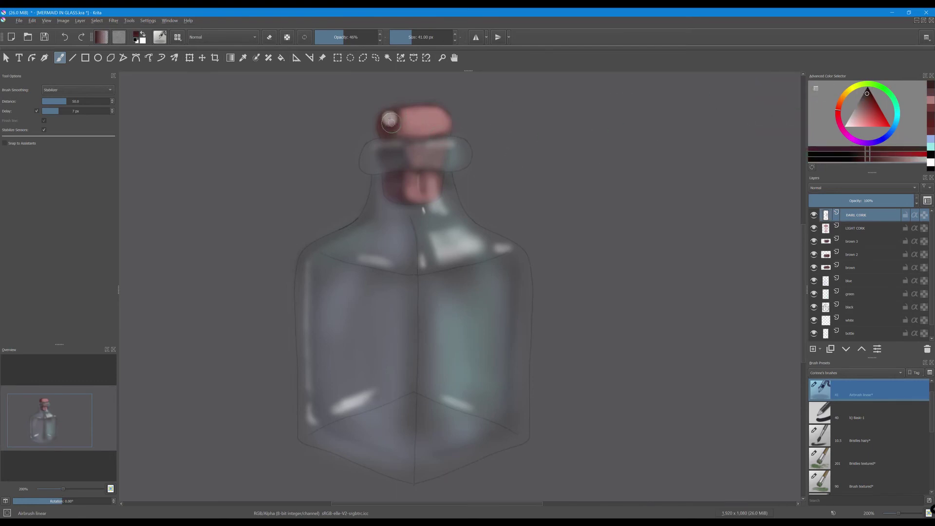
{"action": "left_click_drag", "start_coordinate": [390, 122], "coordinate": [387, 127]}
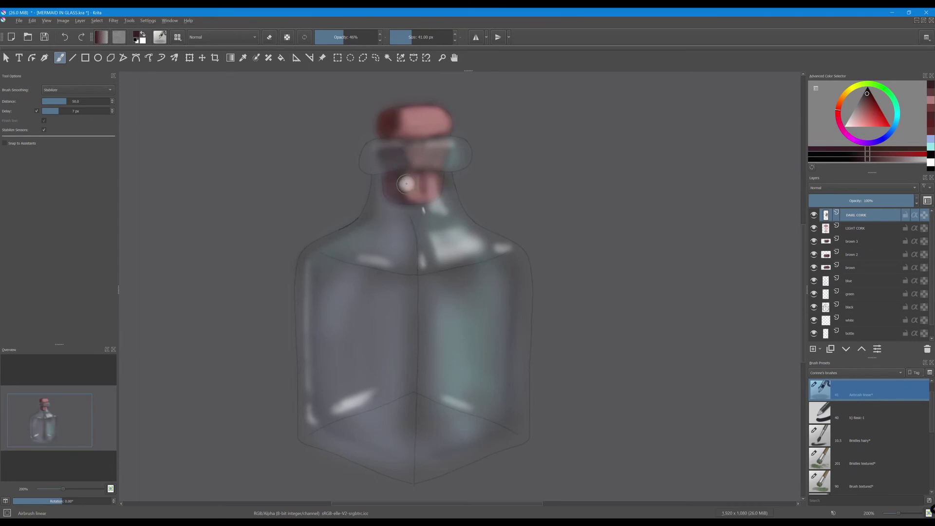
{"action": "mouse_move", "coordinate": [406, 183]}
{"action": "left_mouse_down"}
{"action": "mouse_move", "coordinate": [391, 176]}
{"action": "mouse_move", "coordinate": [388, 185]}
{"action": "left_mouse_up"}
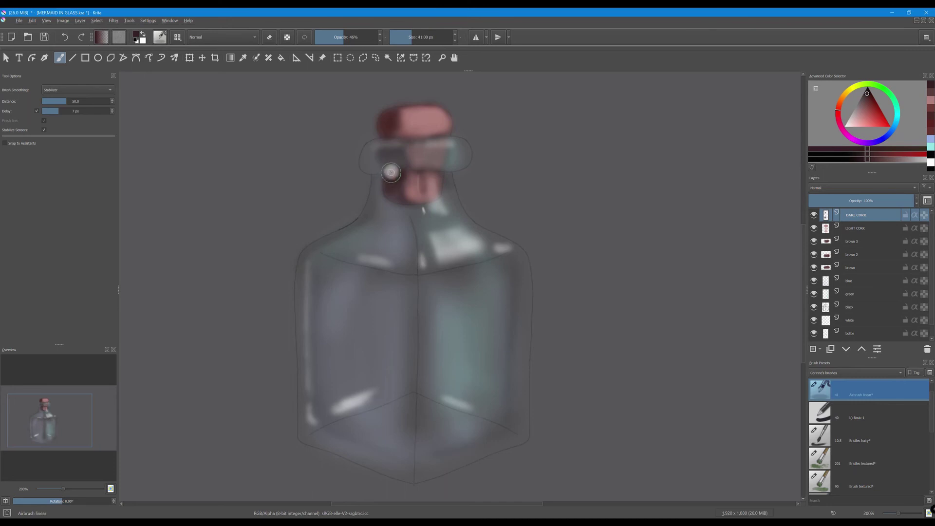
{"action": "left_click_drag", "start_coordinate": [396, 166], "coordinate": [403, 152]}
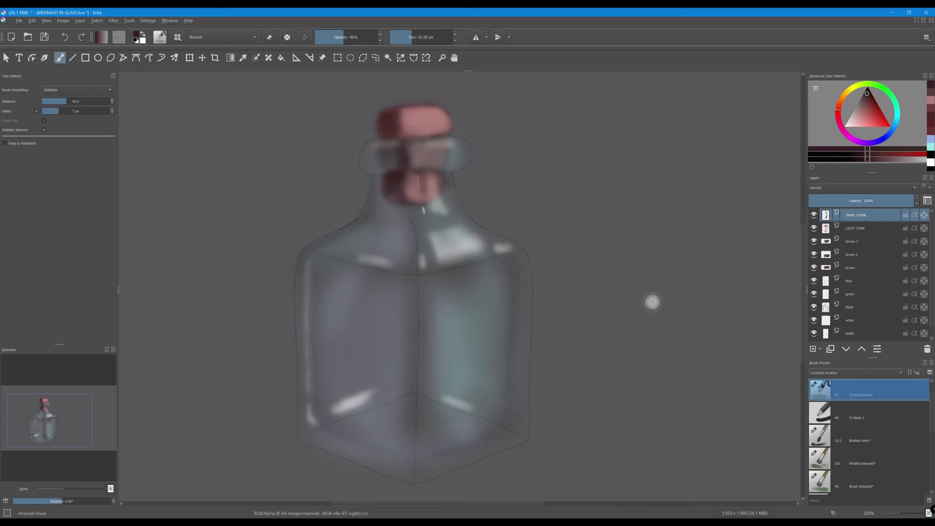
- Lower the LIGHT CORK layer's opacity to 67% and add a paint layer named DETAILS directly above it
{"action": "left_click", "coordinate": [857, 228]}
{"action": "left_click_drag", "start_coordinate": [877, 200], "coordinate": [872, 200]}
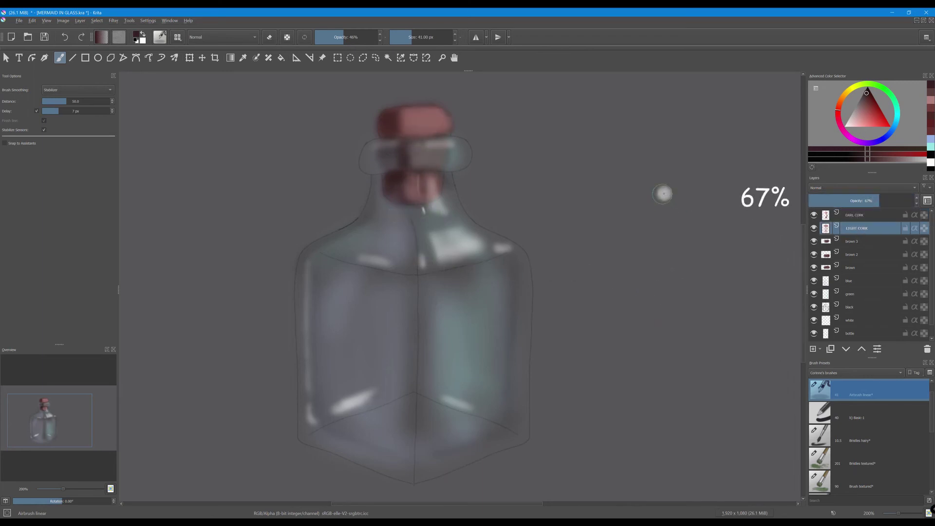
{"action": "left_click", "coordinate": [813, 349]}
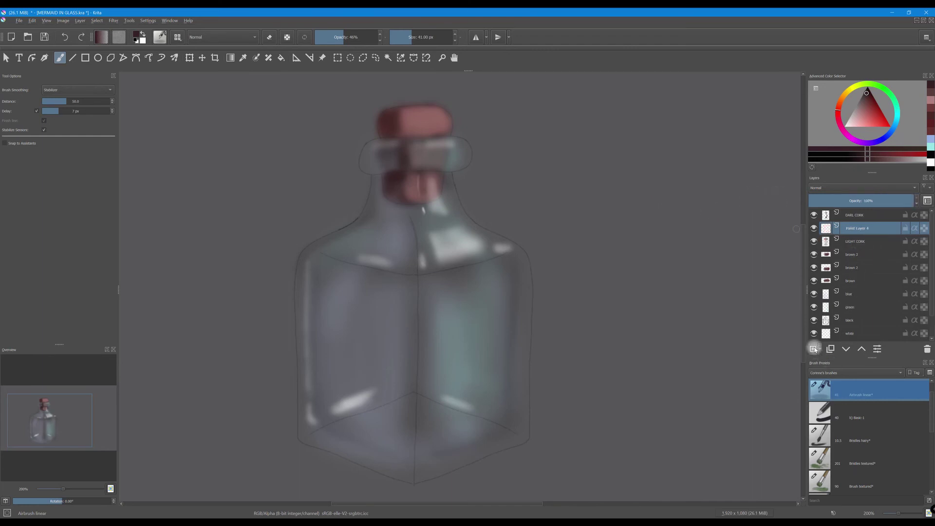
{"action": "double_click", "coordinate": [852, 230]}
{"action": "type", "text": "DET"}
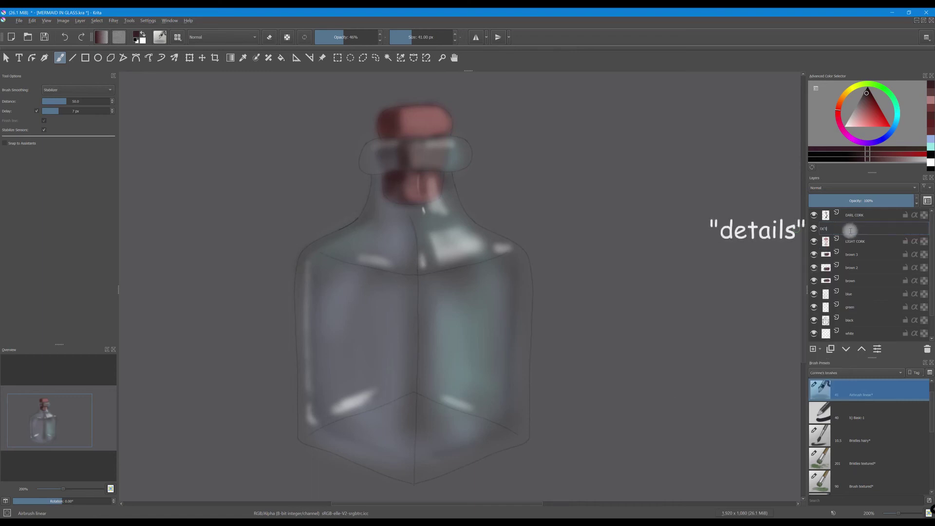
{"action": "type", "text": "AILS"}
{"action": "key", "text": "Return"}
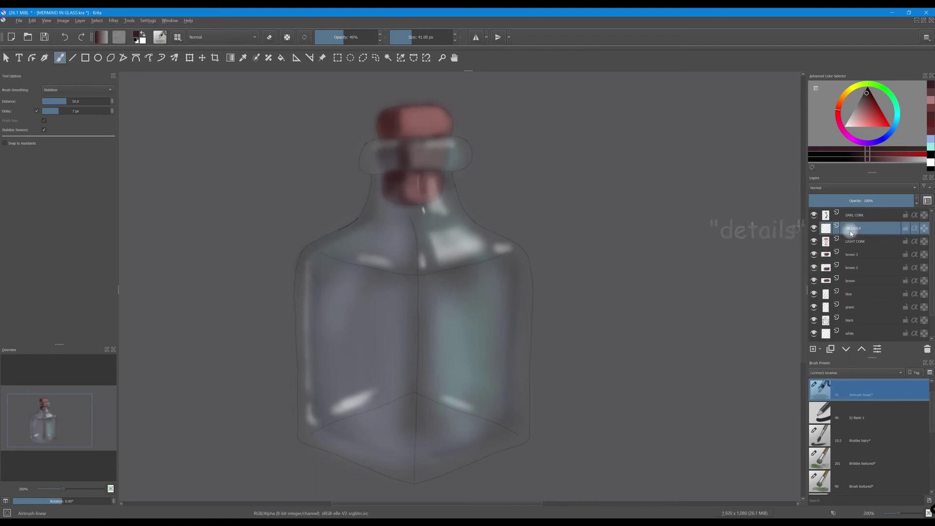
{"action": "scroll", "coordinate": [463, 182], "scroll_direction": "up", "scroll_amount": 2}
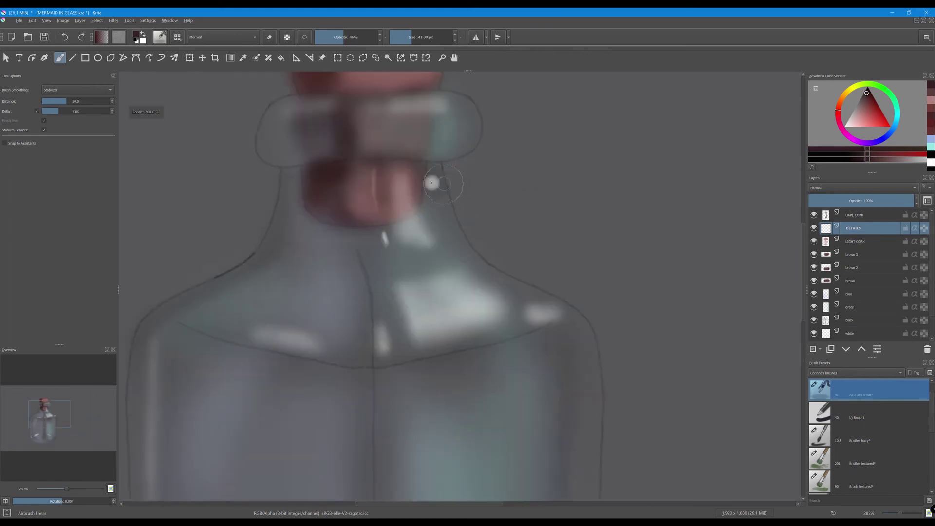
- Airbrush small dark red-brown pits across the lit side of the stopper's top, using 28% brush opacity and a 14.21 px size
{"action": "left_click_drag", "start_coordinate": [345, 165], "coordinate": [374, 295]}
{"action": "scroll", "coordinate": [366, 325], "scroll_direction": "up", "scroll_amount": 1}
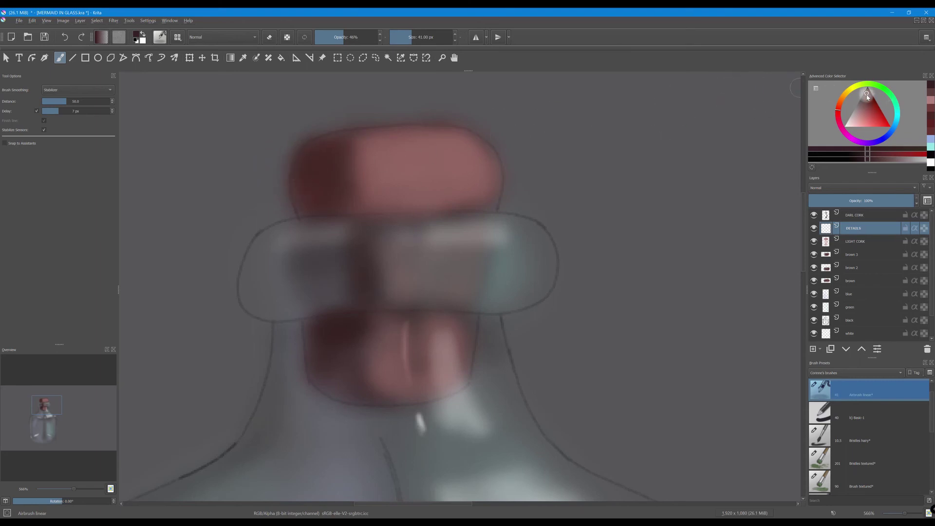
{"action": "left_click", "coordinate": [868, 96]}
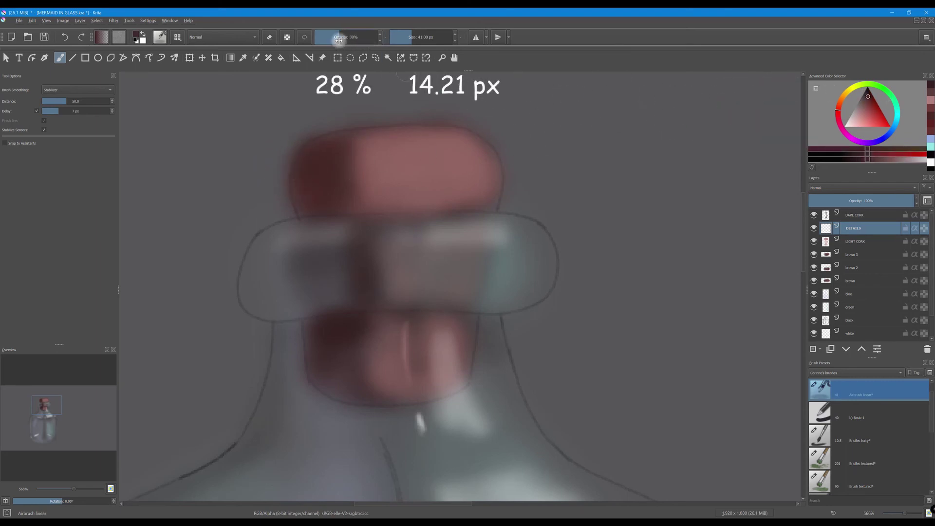
{"action": "left_click_drag", "start_coordinate": [414, 37], "coordinate": [411, 38]}
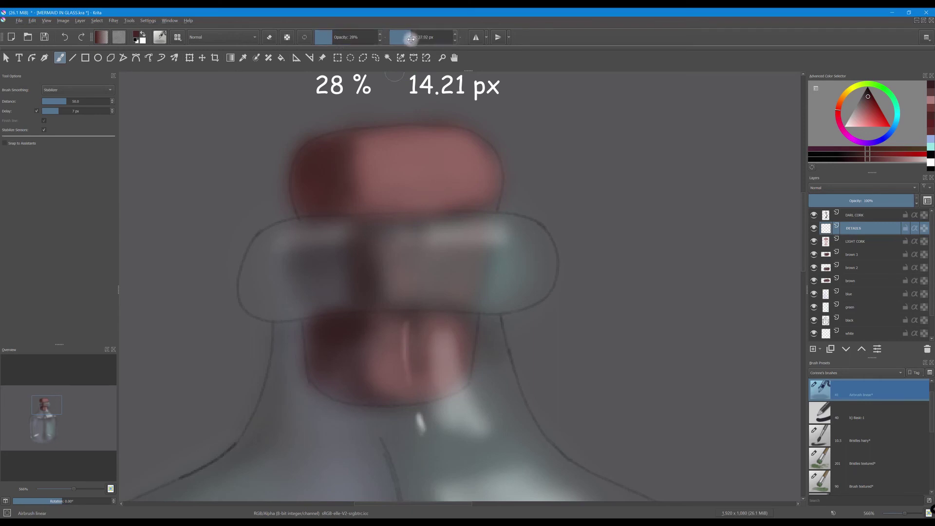
{"action": "left_click_drag", "start_coordinate": [411, 147], "coordinate": [405, 143]}
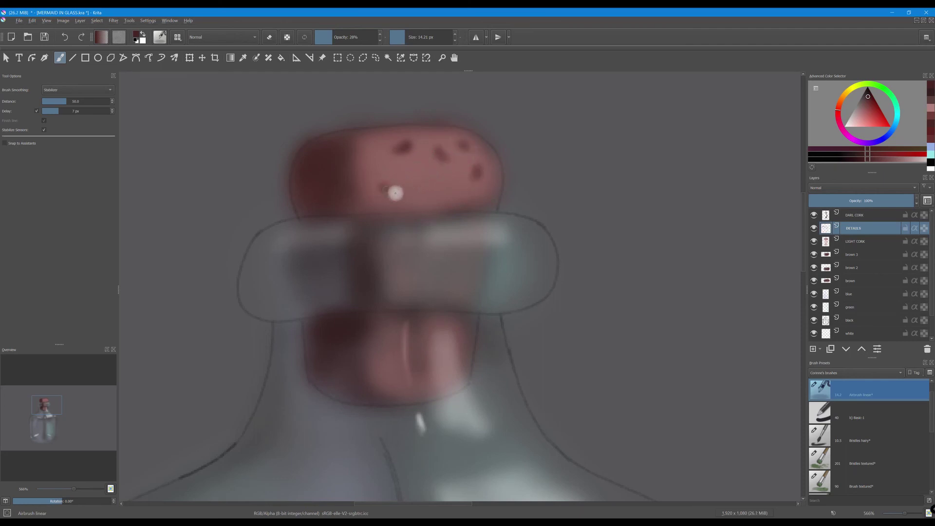
{"action": "left_click", "coordinate": [420, 190]}
{"action": "left_click_drag", "start_coordinate": [371, 148], "coordinate": [368, 157]}
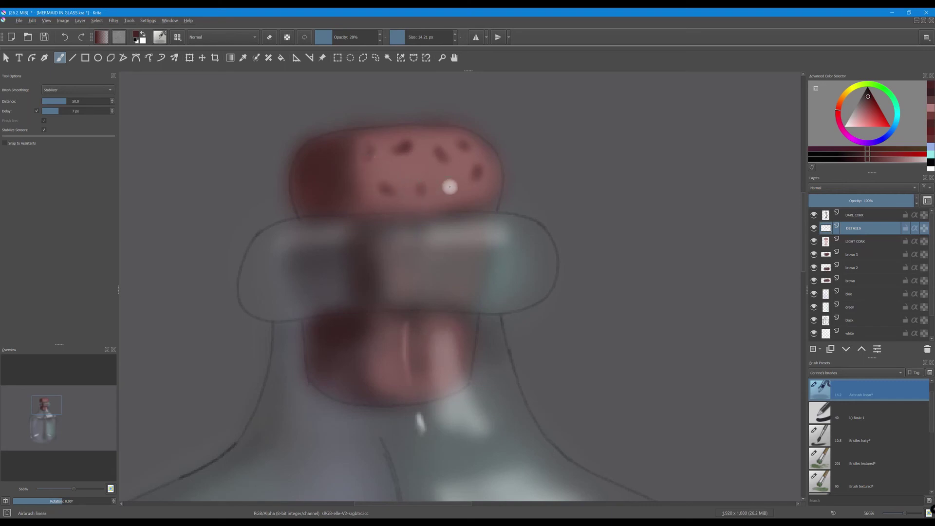
{"action": "left_click", "coordinate": [450, 186]}
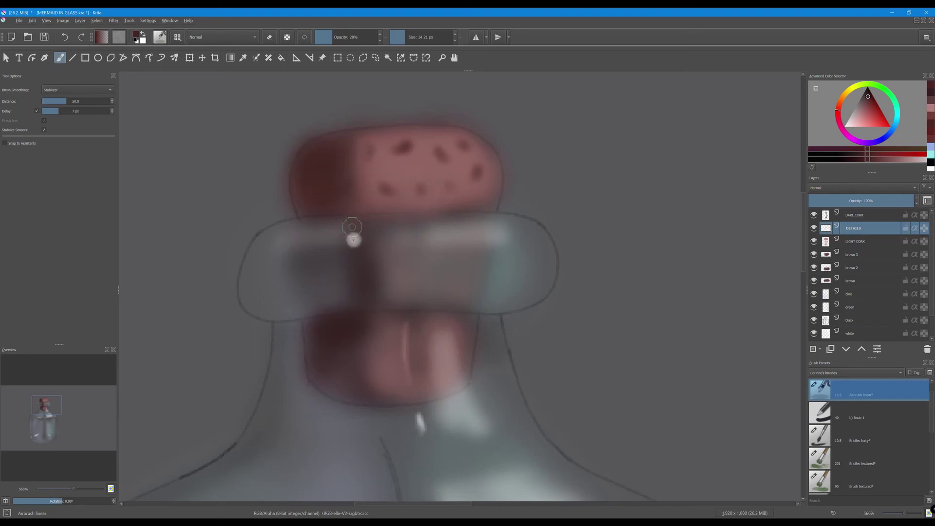
- Dab matching dark pits on the lit side of the cork inside the bottle neck
{"action": "left_click", "coordinate": [389, 343]}
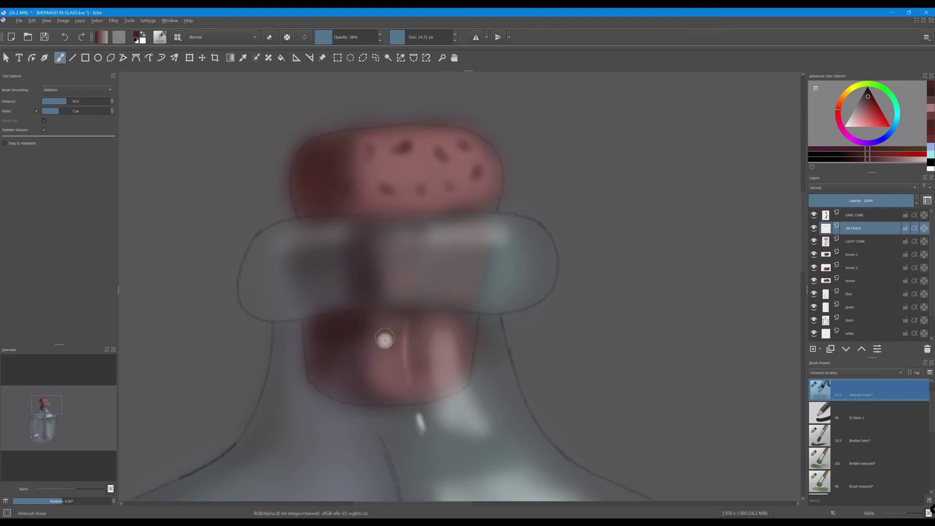
{"action": "left_click", "coordinate": [435, 336]}
{"action": "left_click", "coordinate": [428, 371]}
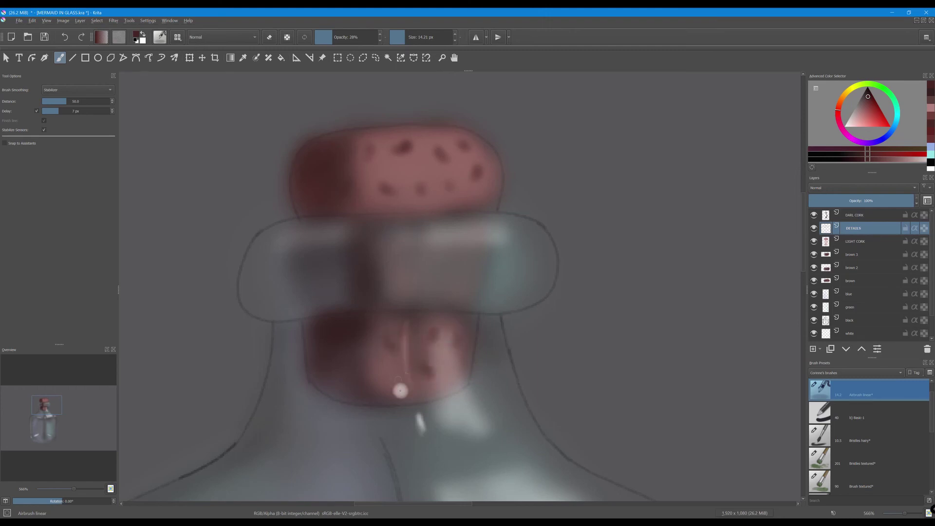
{"action": "left_click", "coordinate": [401, 384]}
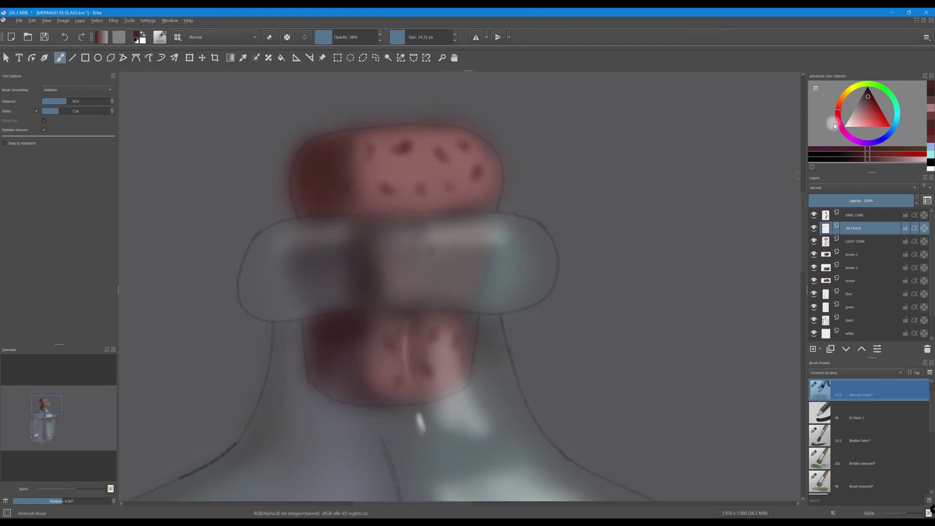
- Airbrush light pink highlights along the edges of the dark cork pits
{"action": "left_click", "coordinate": [855, 119]}
{"action": "left_click_drag", "start_coordinate": [438, 151], "coordinate": [444, 158]}
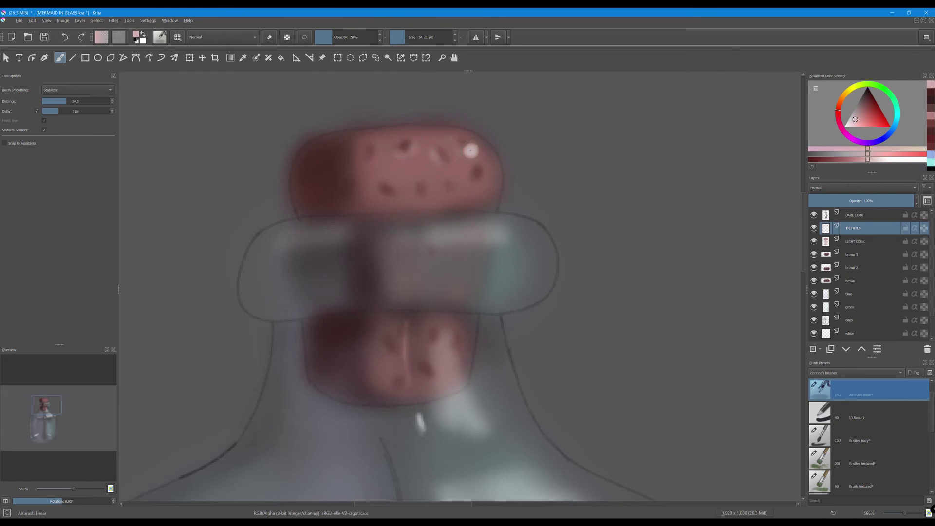
{"action": "left_click_drag", "start_coordinate": [478, 178], "coordinate": [484, 169]}
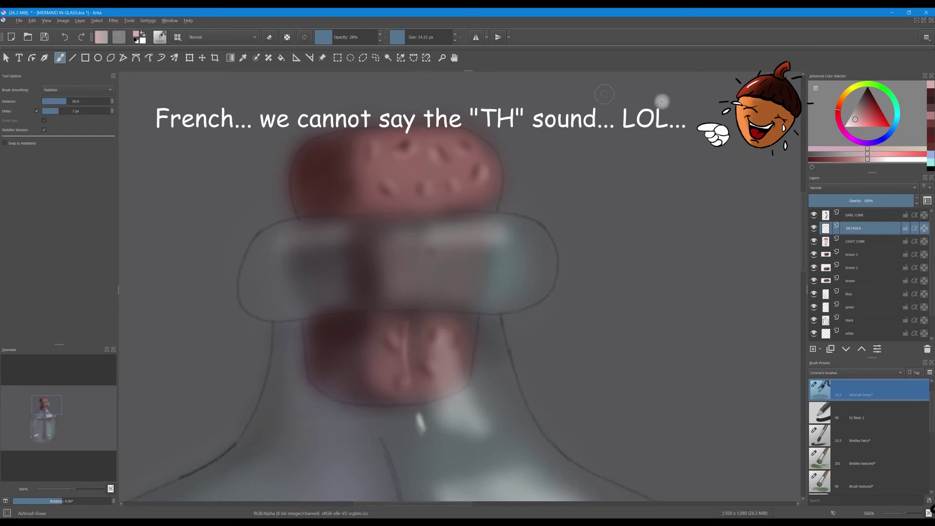
- Add more very dark red-brown specks between the pits on the cork's lit side, raising the brush opacity to 40%
{"action": "left_click", "coordinate": [862, 98]}
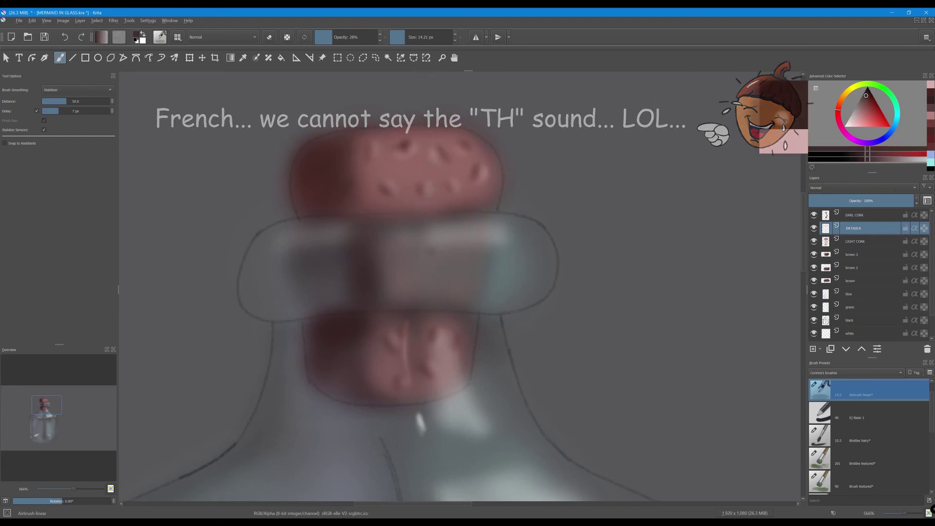
{"action": "left_click", "coordinate": [413, 170]}
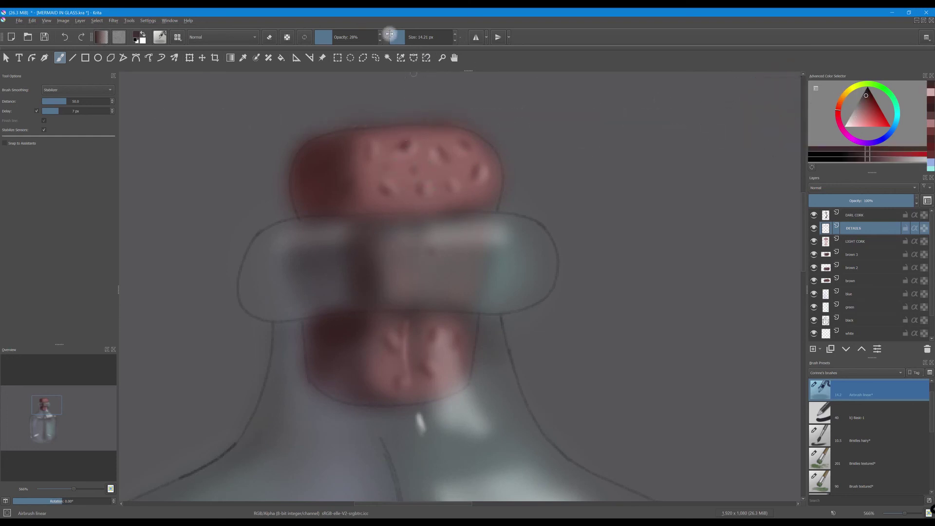
{"action": "left_click", "coordinate": [340, 36]}
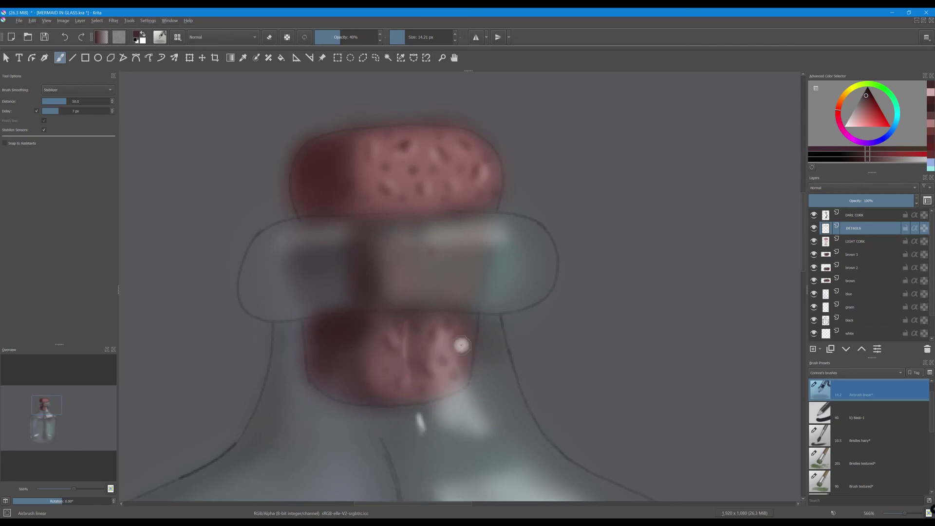
- Dab very pale pink spots over the shadowed left side of the cork, both in the neck and on the stopper's top
{"action": "left_click", "coordinate": [850, 125]}
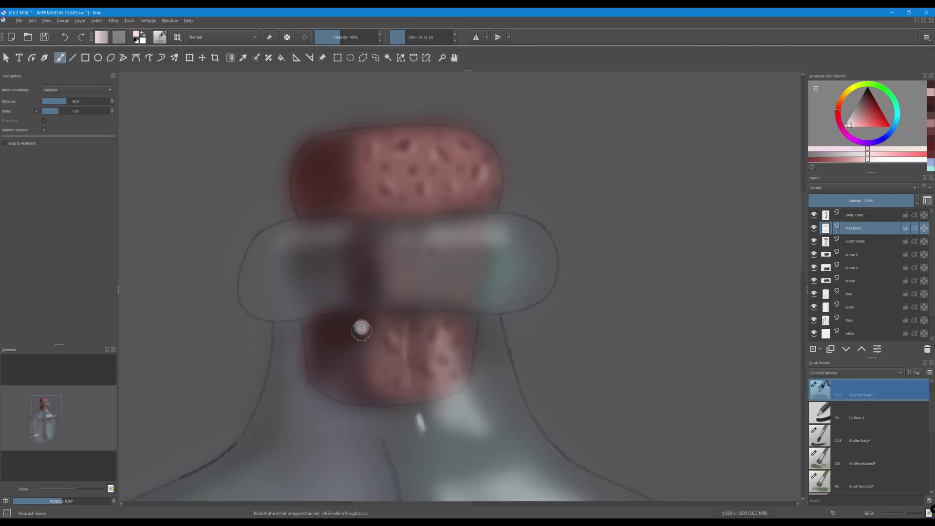
{"action": "left_click", "coordinate": [326, 366]}
{"action": "left_click", "coordinate": [346, 380]}
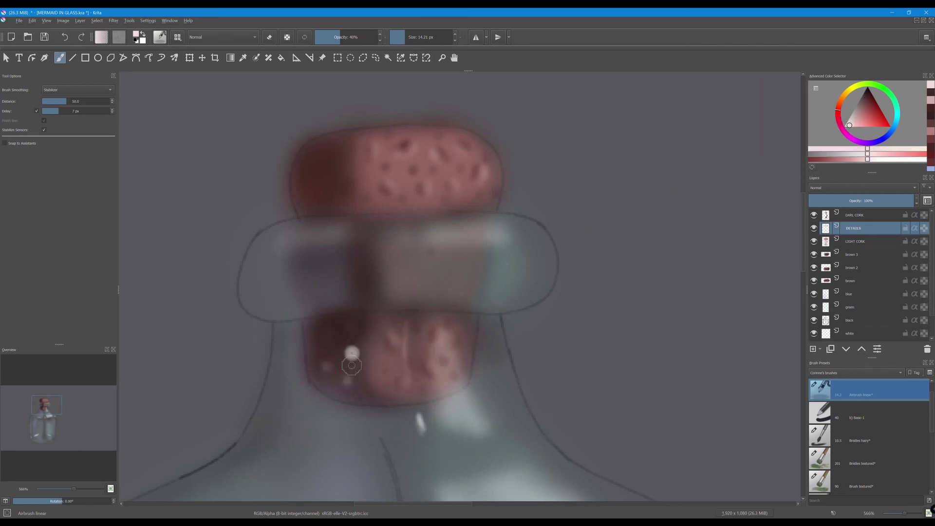
{"action": "left_click", "coordinate": [339, 346]}
{"action": "left_click", "coordinate": [315, 330]}
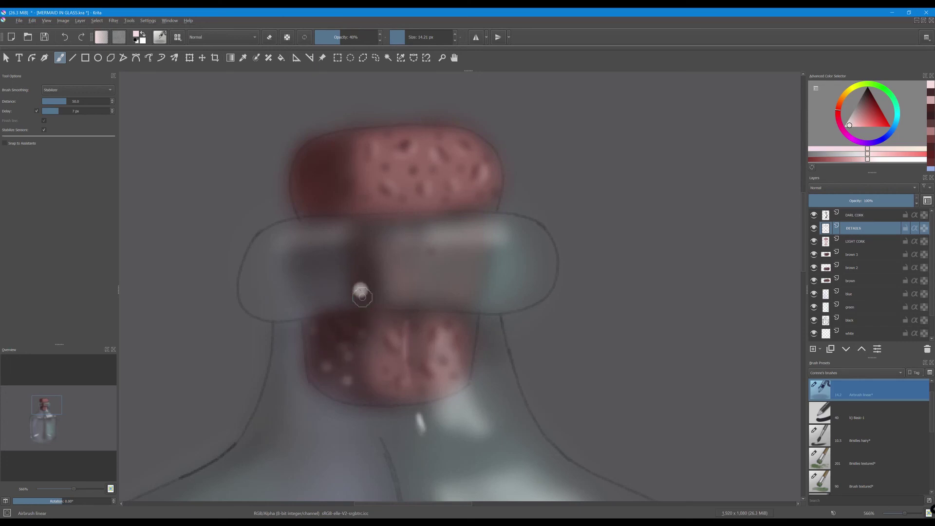
{"action": "left_click", "coordinate": [334, 205]}
{"action": "left_click", "coordinate": [324, 178]}
{"action": "left_click", "coordinate": [318, 155]}
{"action": "left_click", "coordinate": [310, 195]}
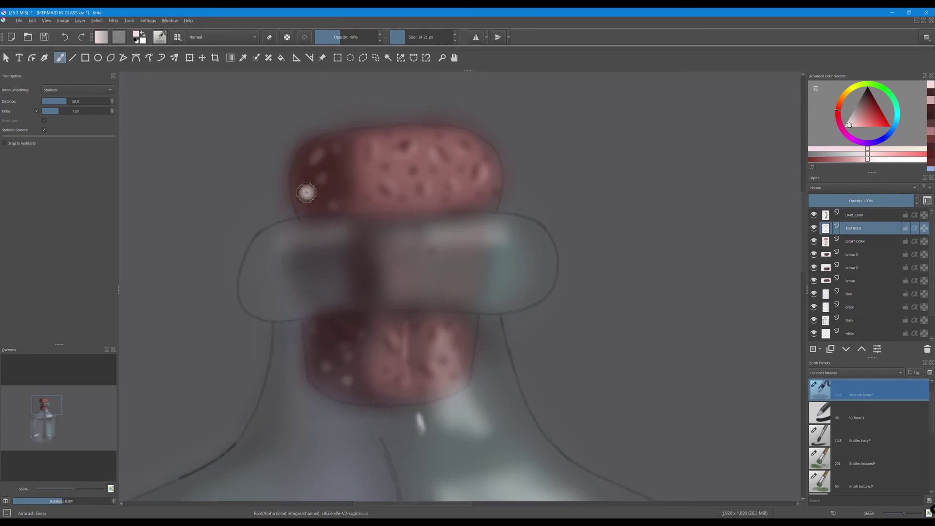
- Airbrush near-black shading against the pale spots on the cork's shadowed left side
{"action": "key", "text": "x"}
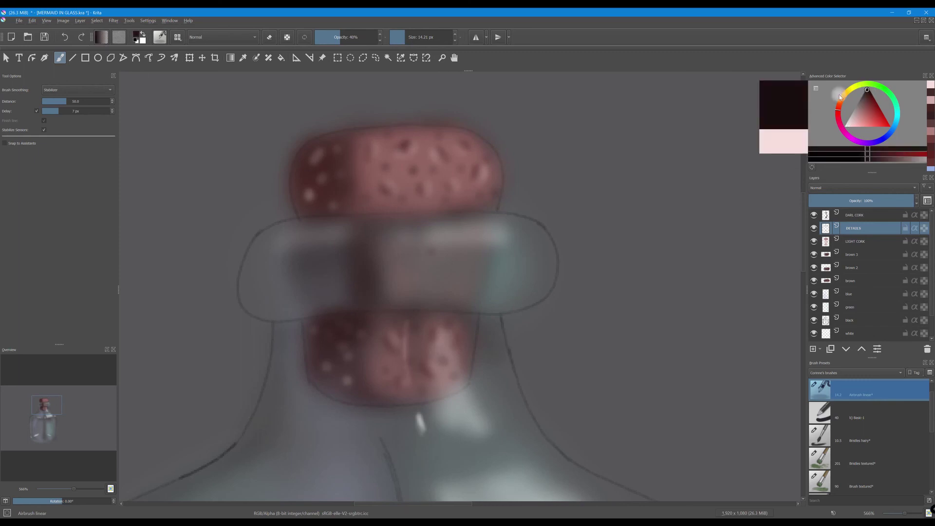
{"action": "left_click", "coordinate": [319, 153]}
{"action": "left_click", "coordinate": [311, 184]}
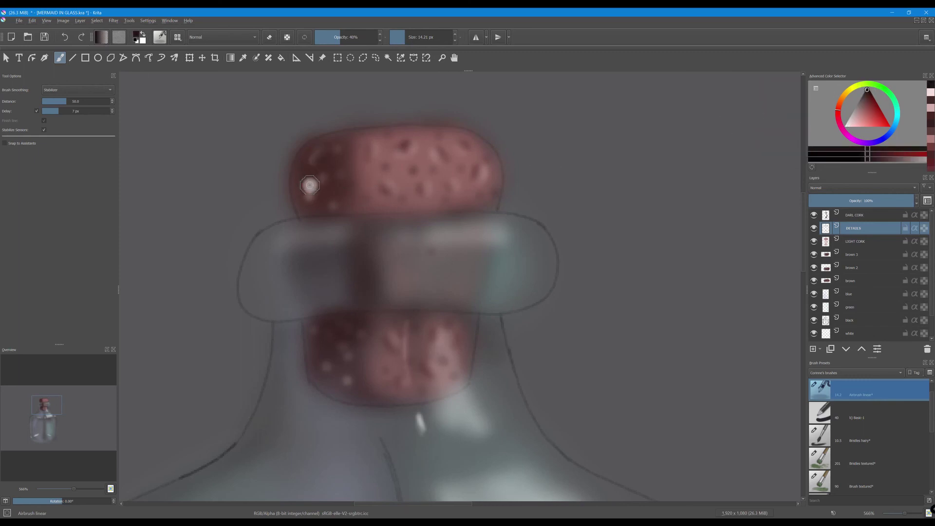
{"action": "left_click", "coordinate": [325, 173]}
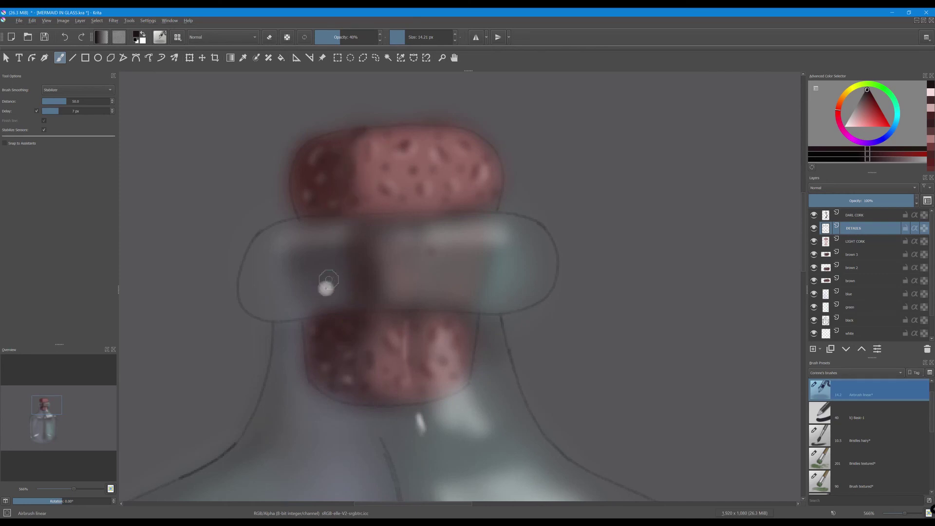
- Lower the opacity of the bottle line-art layer to 18%
{"action": "scroll", "coordinate": [359, 217], "scroll_direction": "down", "scroll_amount": 5}
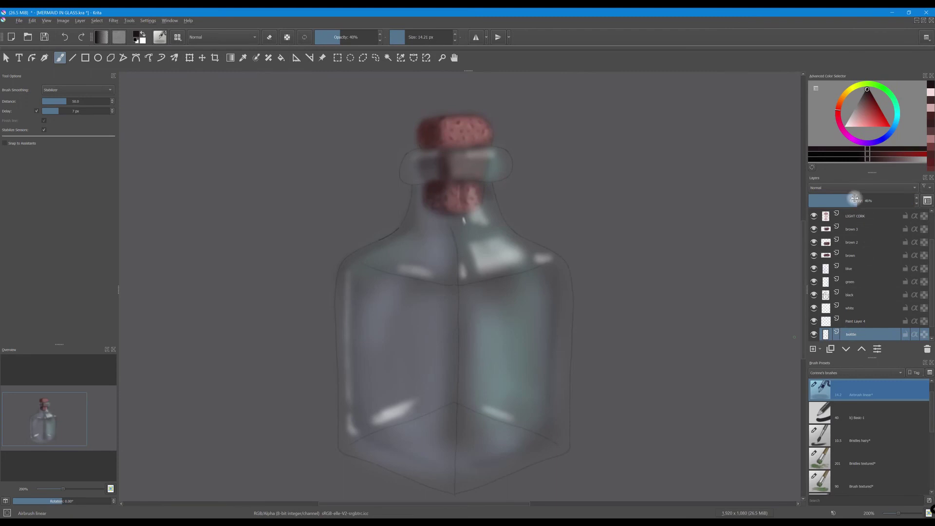
{"action": "left_click_drag", "start_coordinate": [855, 199], "coordinate": [829, 205]}
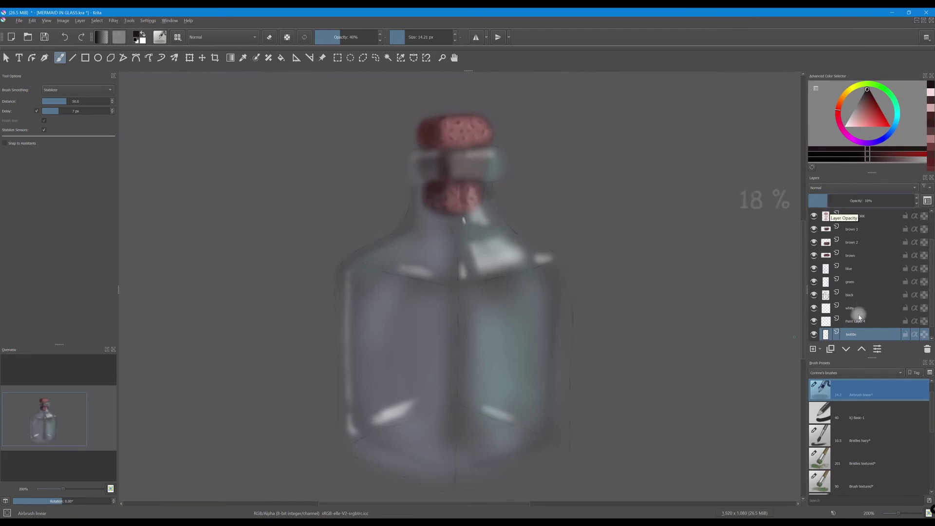